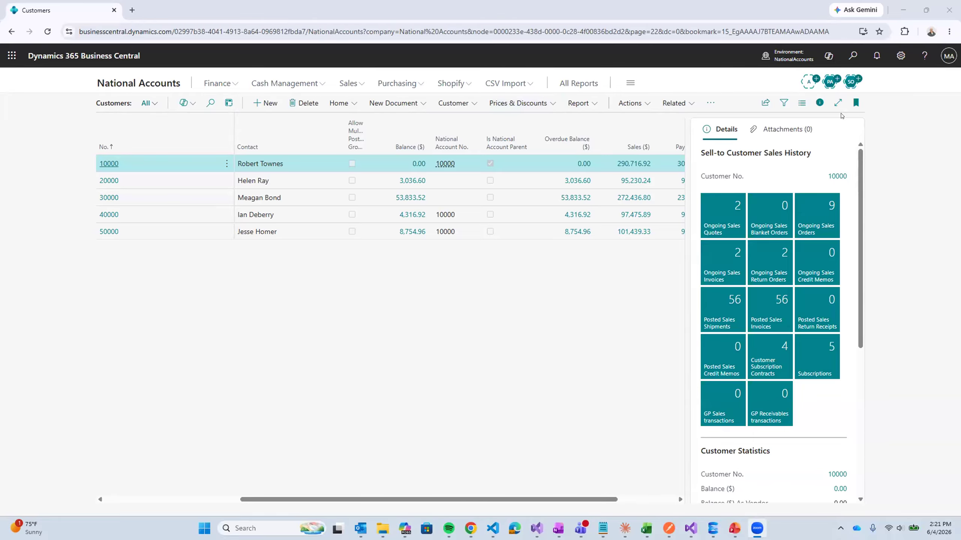
Search for "national", open National Accounts Setup, and review the interim transit account and cross-payment application setting
{"action": "left_click", "coordinate": [853, 56]}
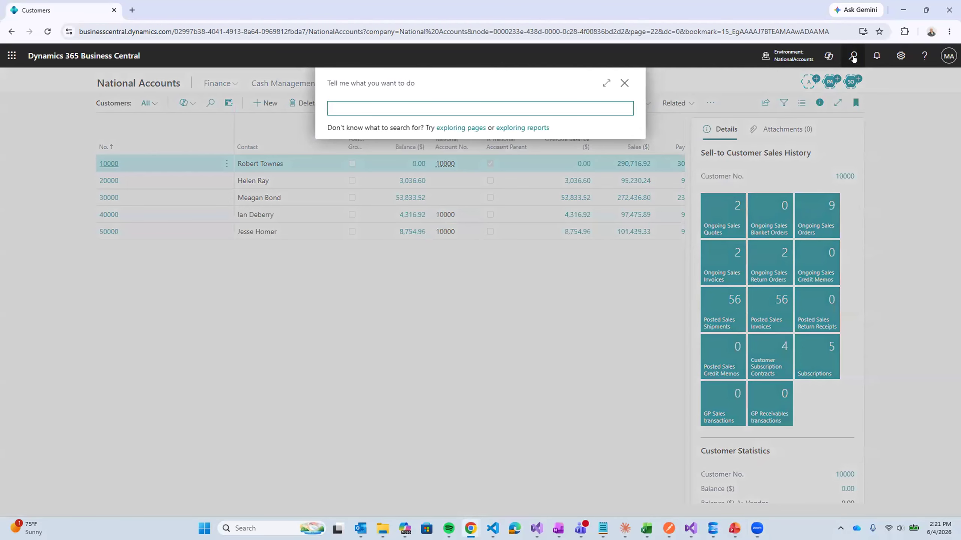
{"action": "type", "text": "national"}
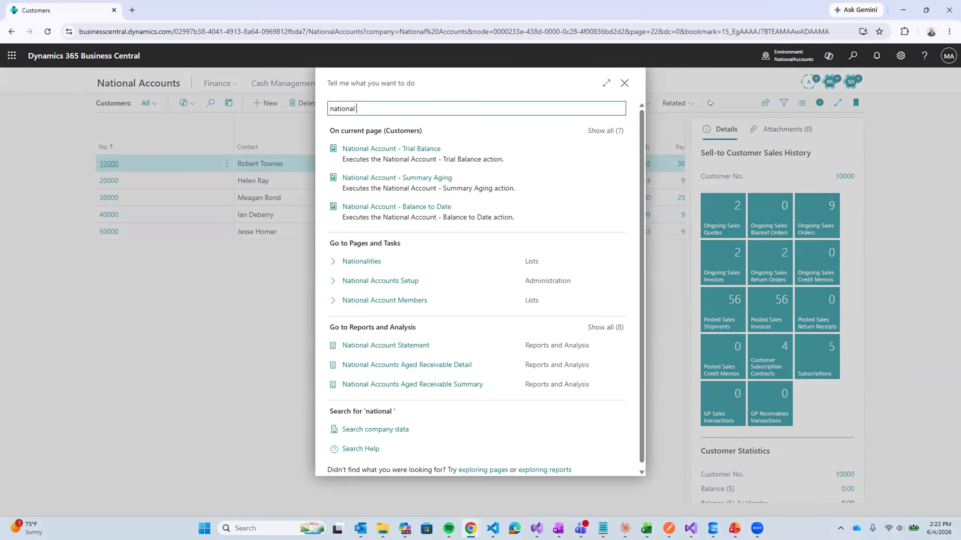
{"action": "left_click", "coordinate": [377, 276]}
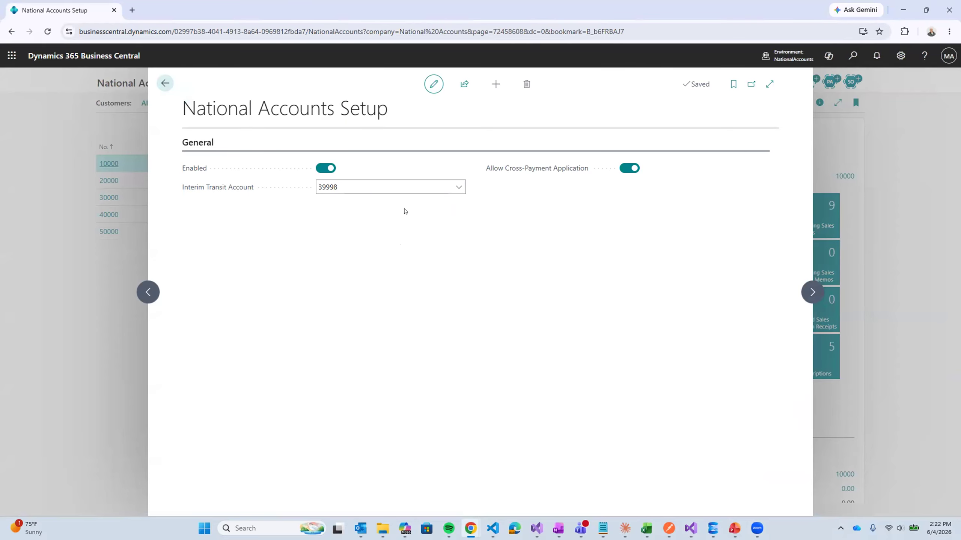
{"action": "left_click", "coordinate": [455, 188]}
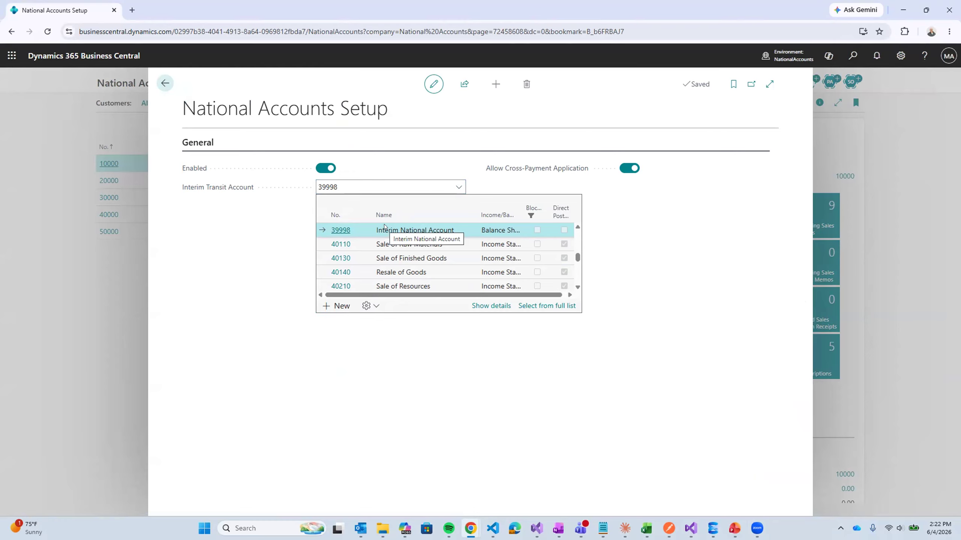
{"action": "left_click", "coordinate": [273, 252]}
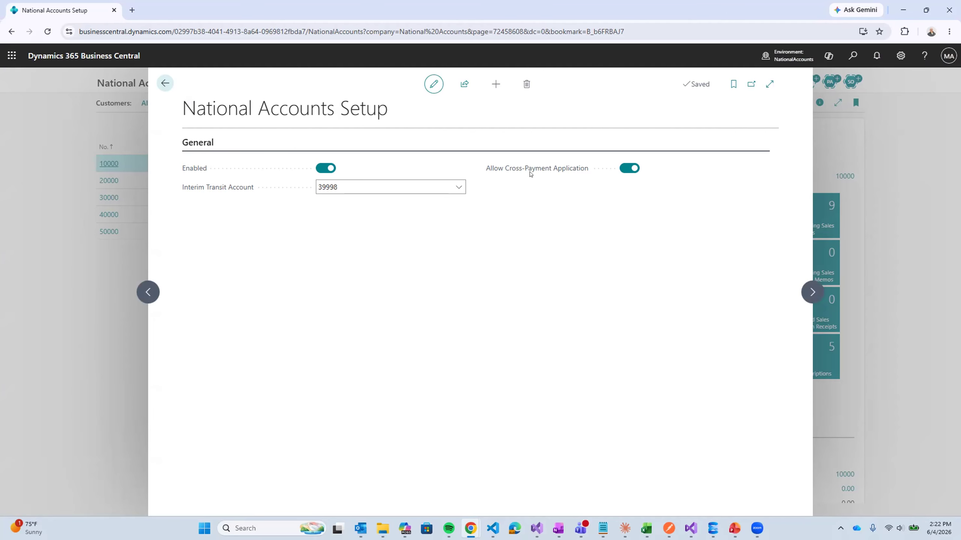
{"action": "mouse_move", "coordinate": [533, 173]}
{"action": "left_click", "coordinate": [164, 84]}
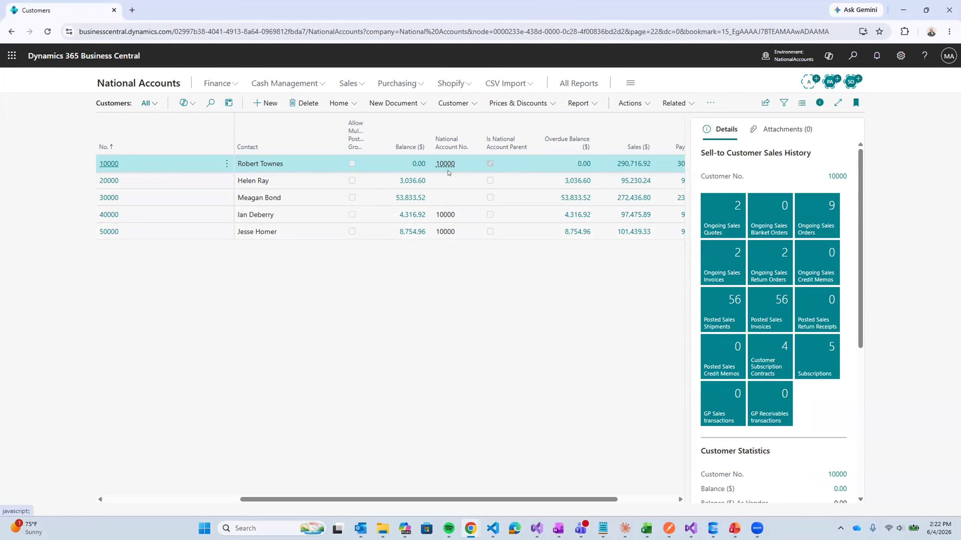
Review the parent customer's statistics, National Account Sales History and National Account Statistics in the customer list details
{"action": "left_click", "coordinate": [490, 164]}
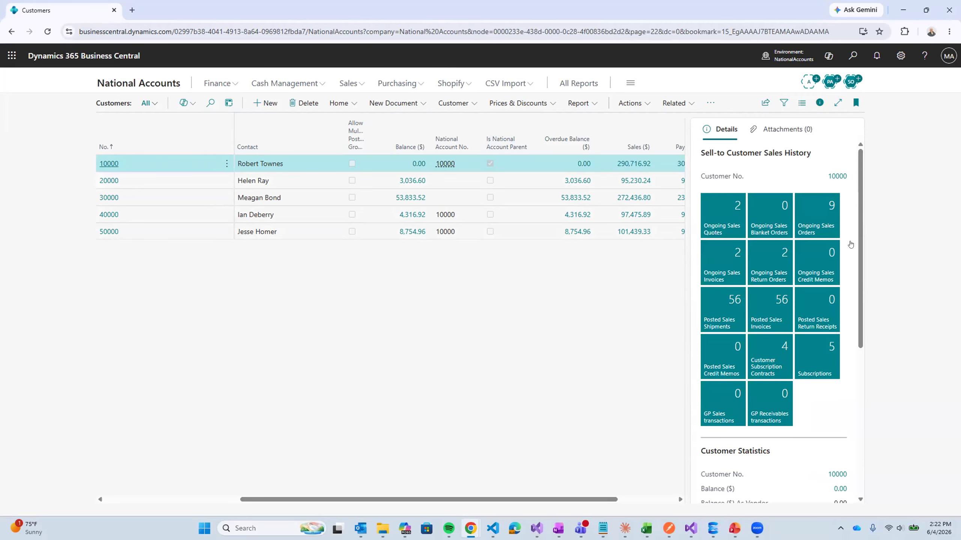
{"action": "scroll", "coordinate": [856, 276], "scroll_direction": "down", "scroll_amount": 1}
{"action": "scroll", "coordinate": [857, 275], "scroll_direction": "down", "scroll_amount": 8}
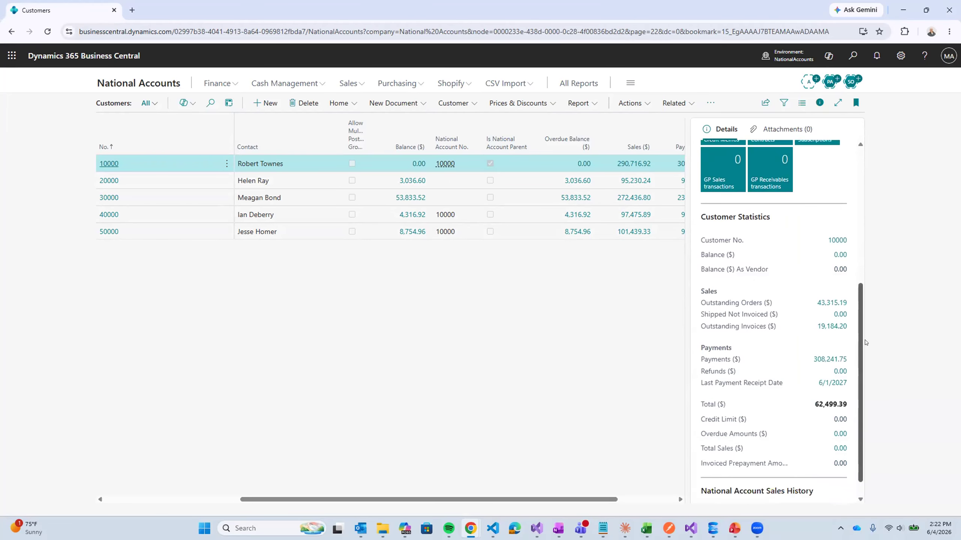
{"action": "scroll", "coordinate": [819, 391], "scroll_direction": "down", "scroll_amount": 2}
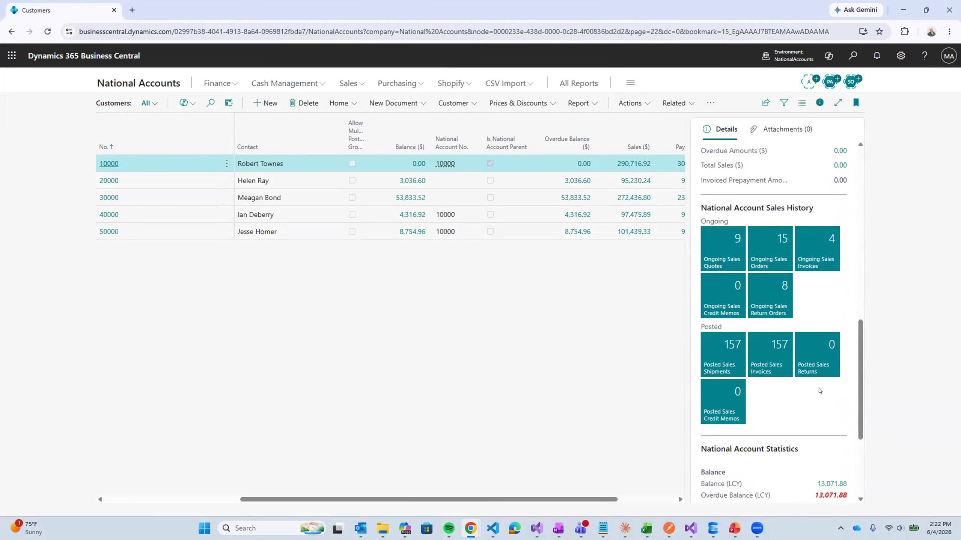
{"action": "scroll", "coordinate": [819, 390], "scroll_direction": "down", "scroll_amount": 1}
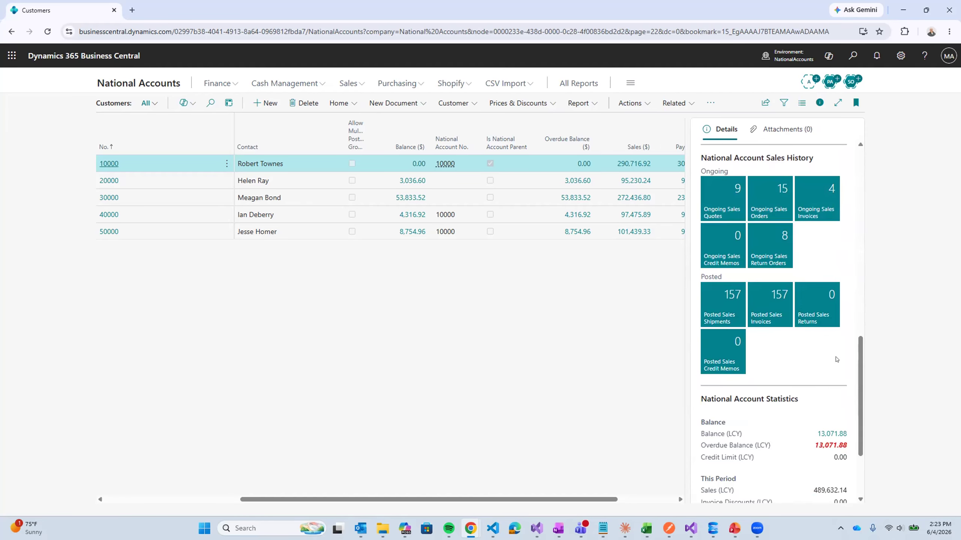
{"action": "scroll", "coordinate": [817, 356], "scroll_direction": "down", "scroll_amount": 2}
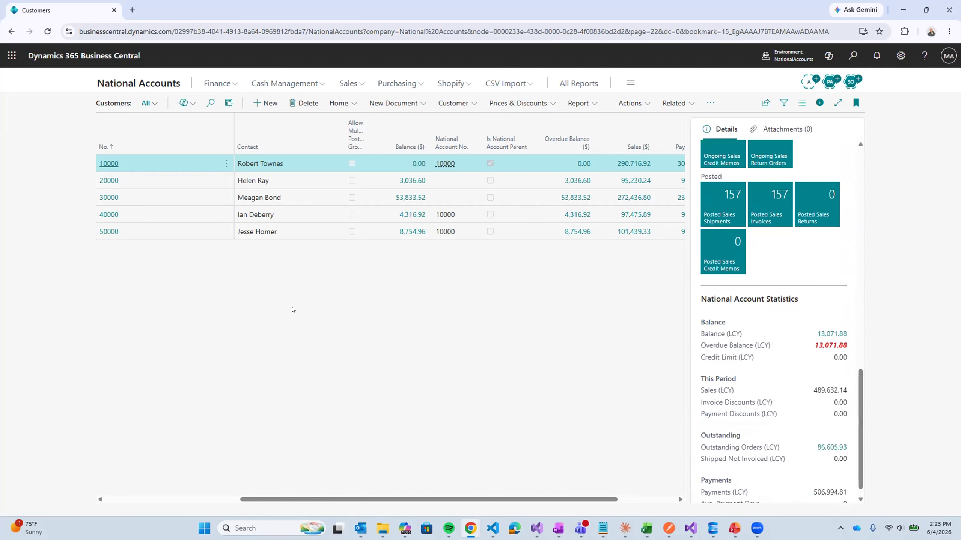
Examine Adatum Corporation's national account members and the customers available to add, without adding one, and return to the customer list
{"action": "left_click", "coordinate": [106, 164]}
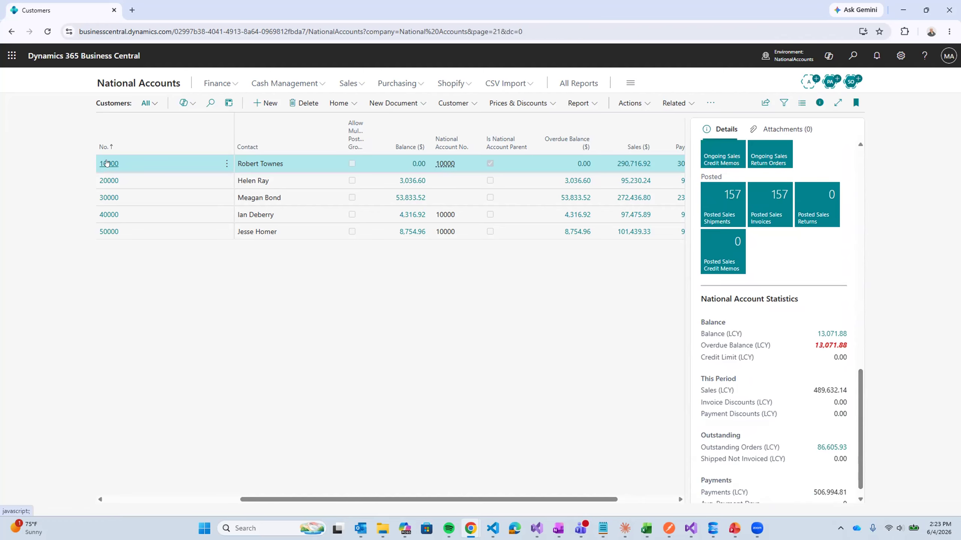
{"action": "scroll", "coordinate": [147, 300], "scroll_direction": "down", "scroll_amount": 3}
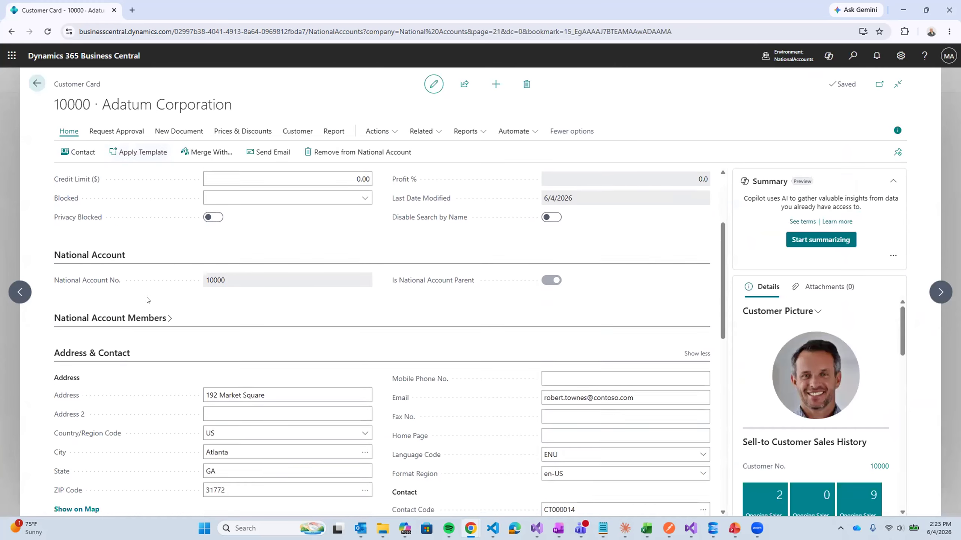
{"action": "left_click", "coordinate": [117, 309]}
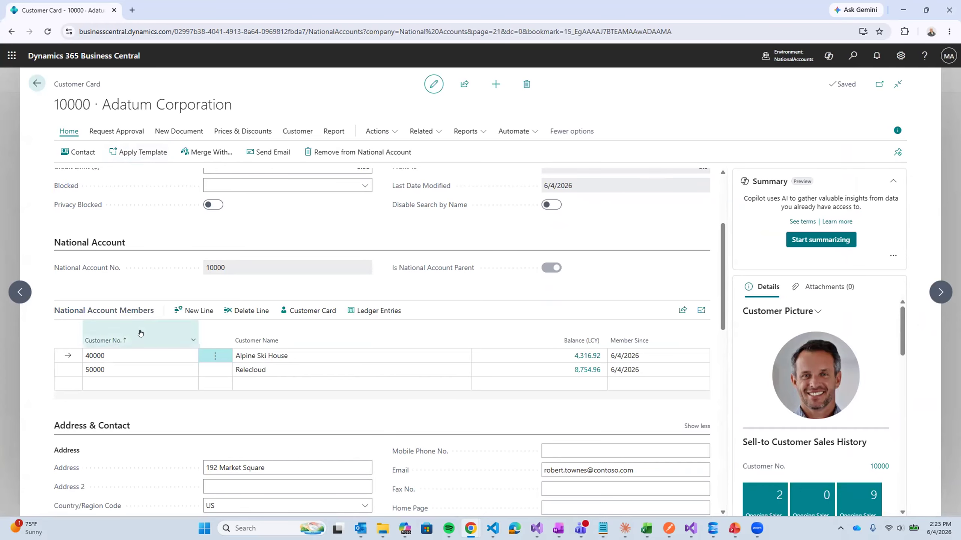
{"action": "left_click", "coordinate": [116, 382]}
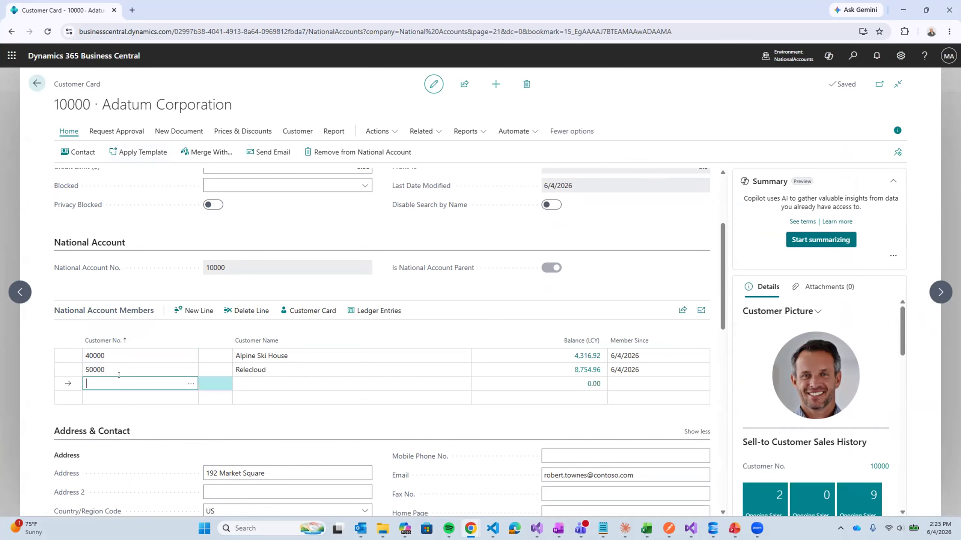
{"action": "left_click", "coordinate": [189, 384]}
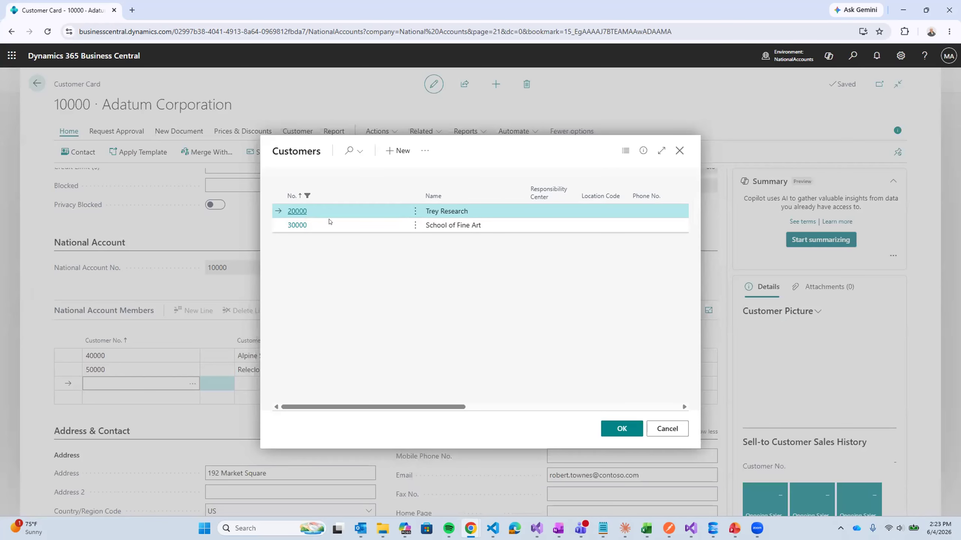
{"action": "left_click", "coordinate": [660, 428]}
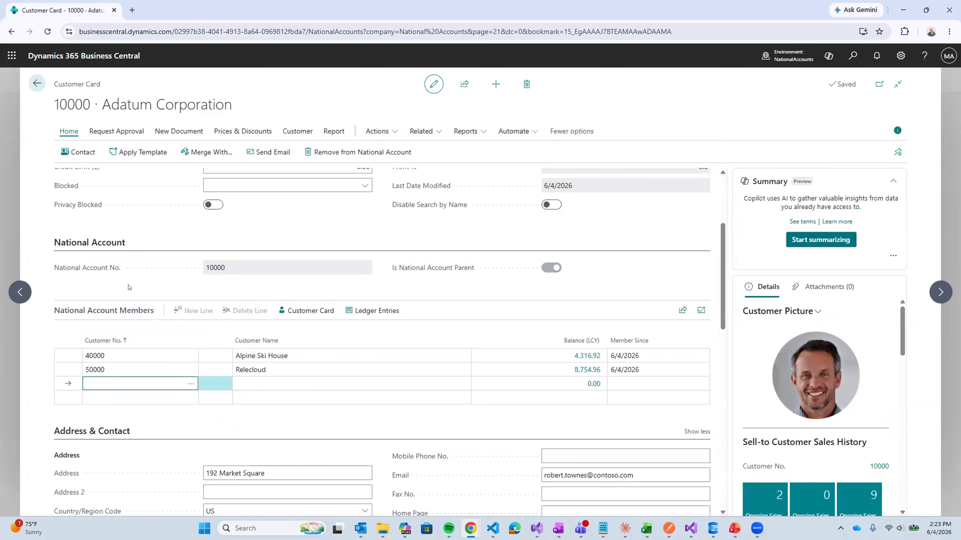
{"action": "left_click", "coordinate": [37, 84]}
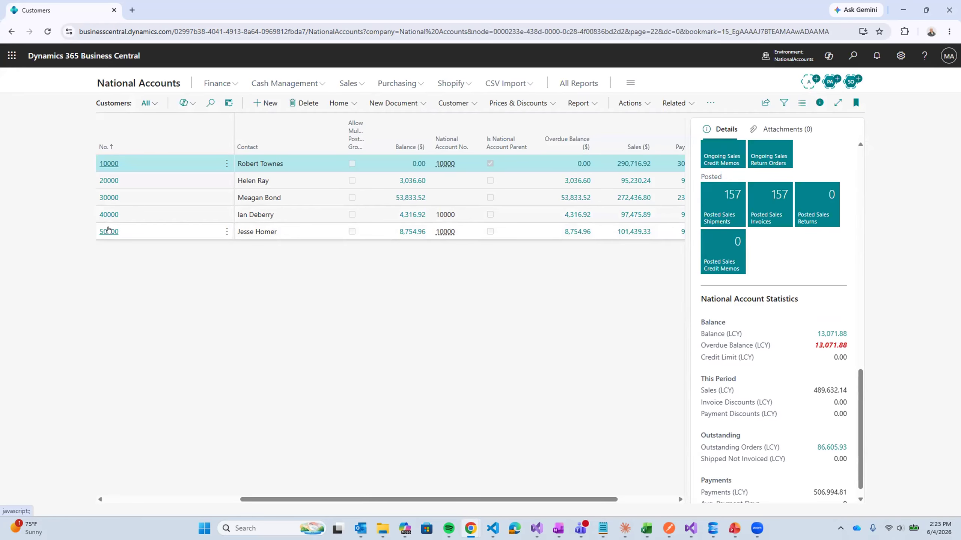
Check the National Account fields on Relecloud's customer card, and return to the customer list without renumbering the customer
{"action": "left_click", "coordinate": [108, 230]}
{"action": "left_click", "coordinate": [108, 231]}
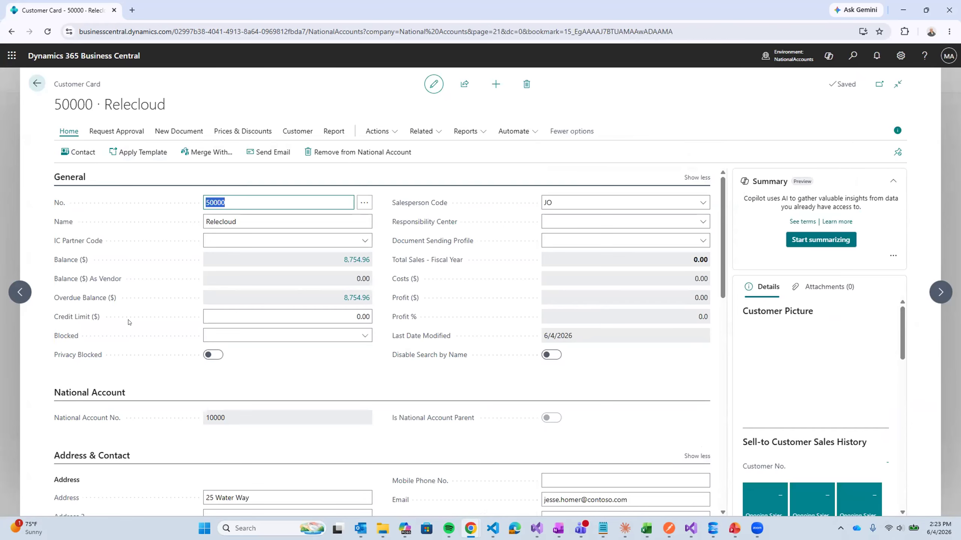
{"action": "scroll", "coordinate": [97, 333], "scroll_direction": "down", "scroll_amount": 3}
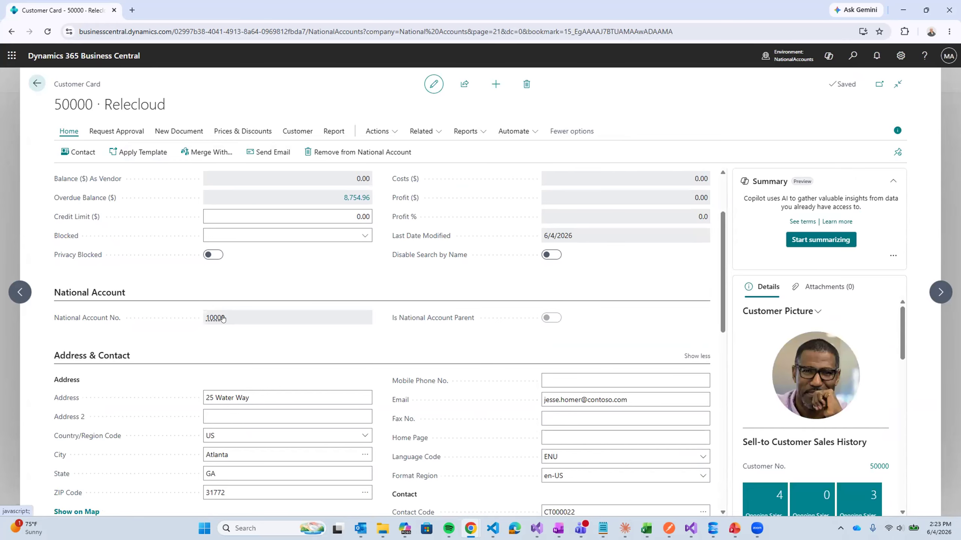
{"action": "scroll", "coordinate": [160, 309], "scroll_direction": "up", "scroll_amount": 2}
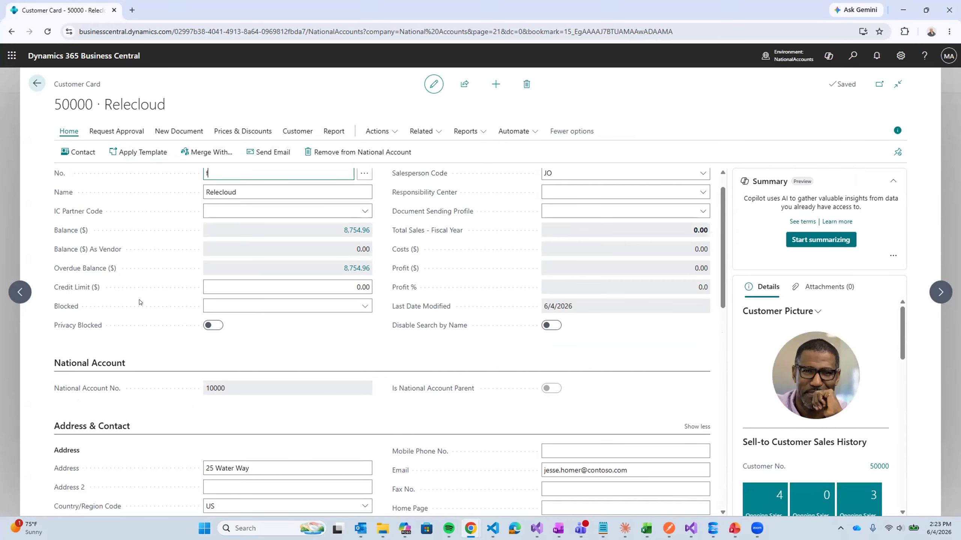
{"action": "left_click", "coordinate": [36, 84]}
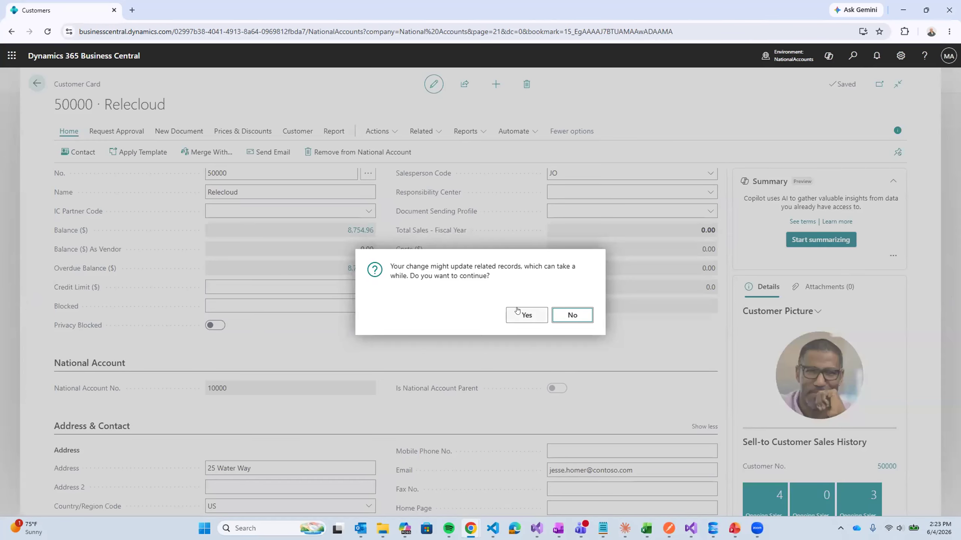
{"action": "left_click", "coordinate": [571, 315]}
{"action": "left_click", "coordinate": [37, 83]}
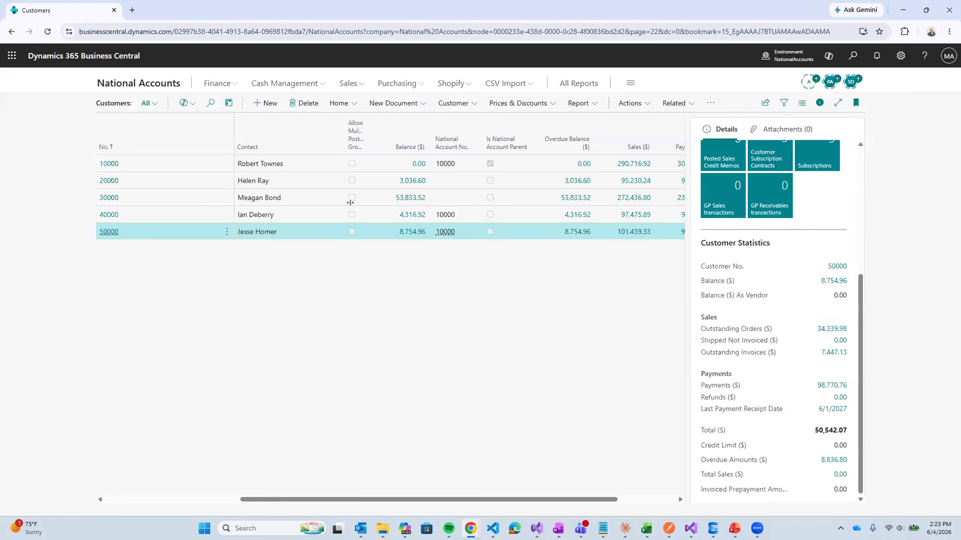
Open the existing bank deposit for the CHECKING bank account and inspect its payment line
{"action": "left_click", "coordinate": [317, 84]}
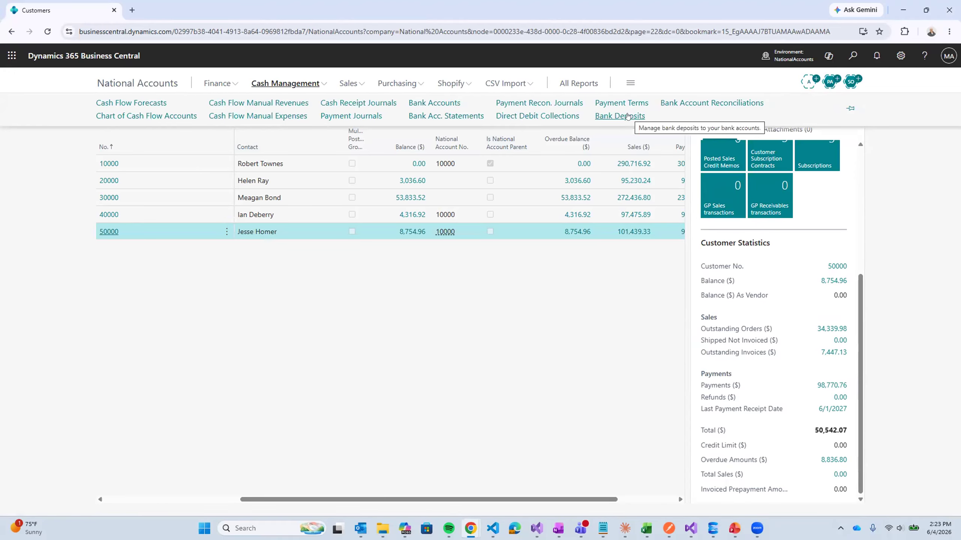
{"action": "left_click", "coordinate": [627, 116]}
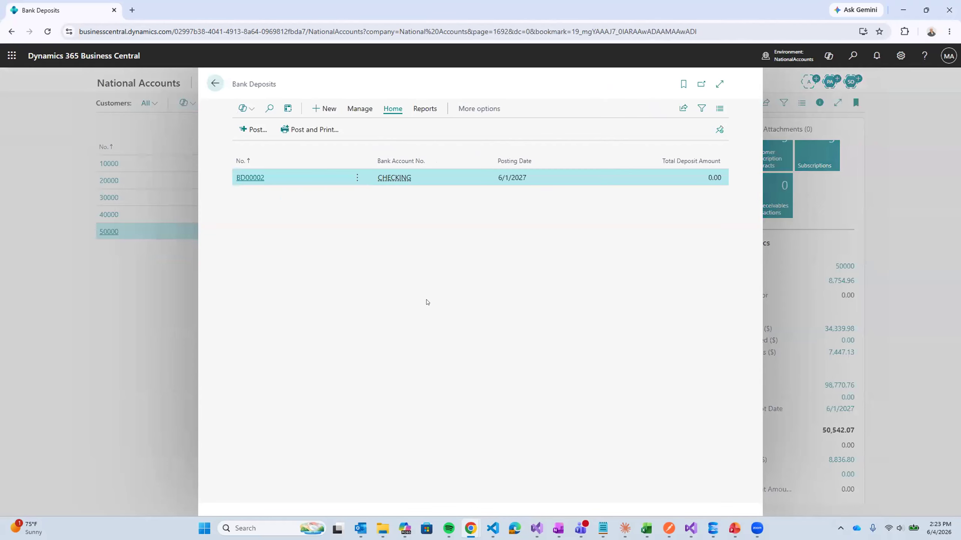
{"action": "left_click", "coordinate": [249, 178]}
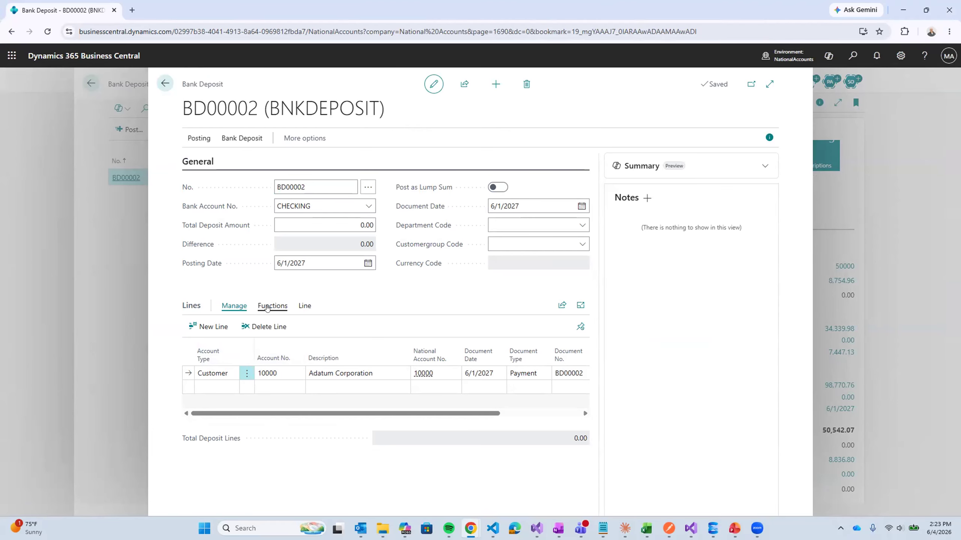
{"action": "mouse_move", "coordinate": [299, 414]}
{"action": "left_mouse_down"}
{"action": "mouse_move", "coordinate": [328, 414]}
{"action": "mouse_move", "coordinate": [310, 415]}
{"action": "left_mouse_up"}
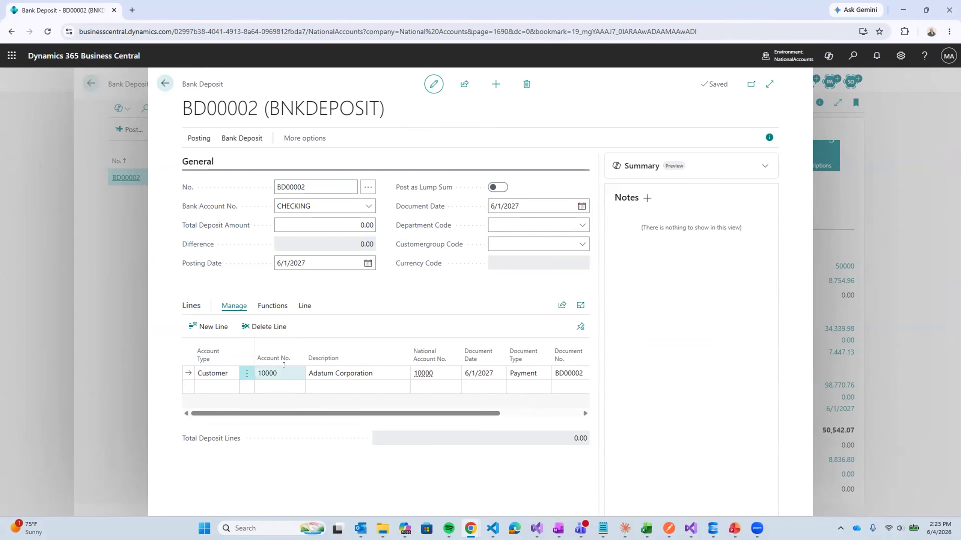
In Apply Entries for the Adatum Corporation payment line, set the Applies-to ID on Relecloud's invoice dated 2/28/2026
{"action": "left_click", "coordinate": [273, 306]}
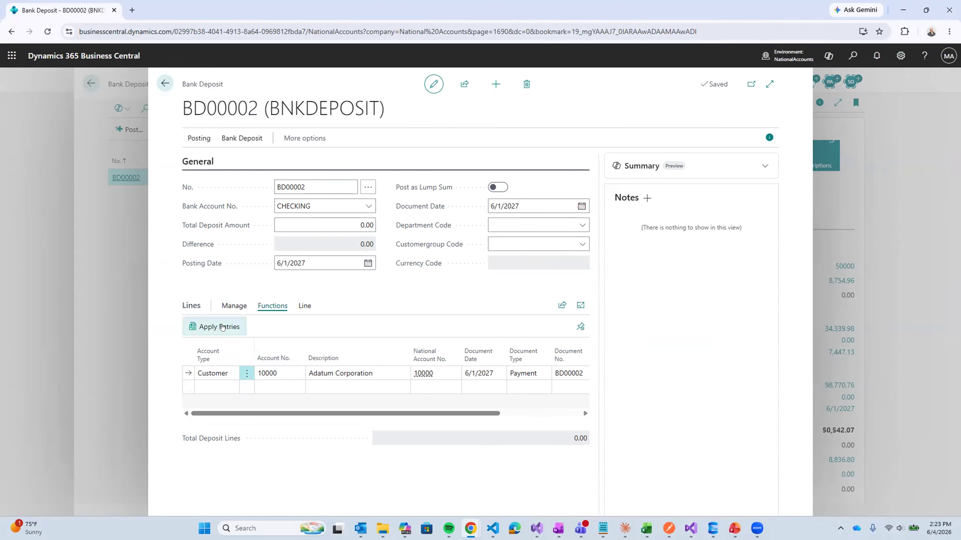
{"action": "left_click", "coordinate": [223, 326]}
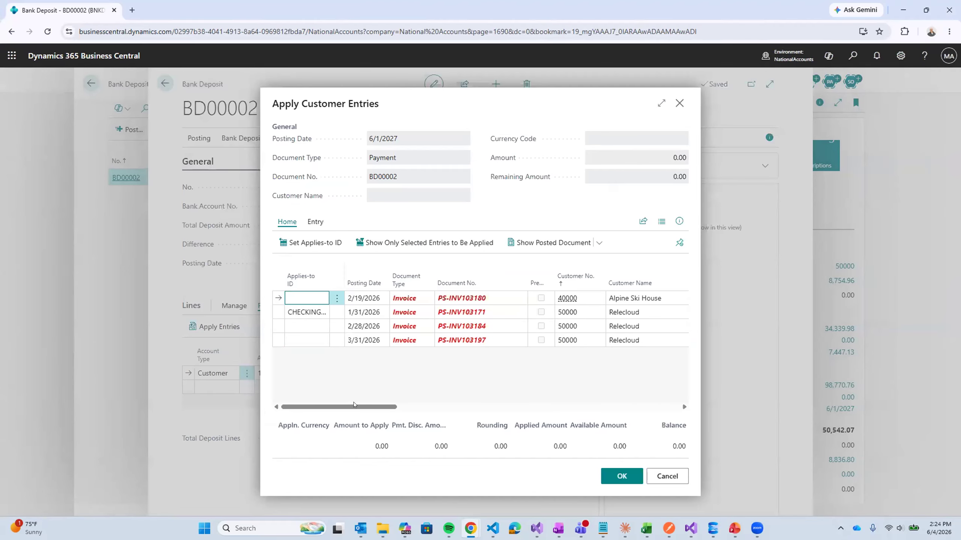
{"action": "left_click_drag", "start_coordinate": [377, 406], "coordinate": [416, 406]}
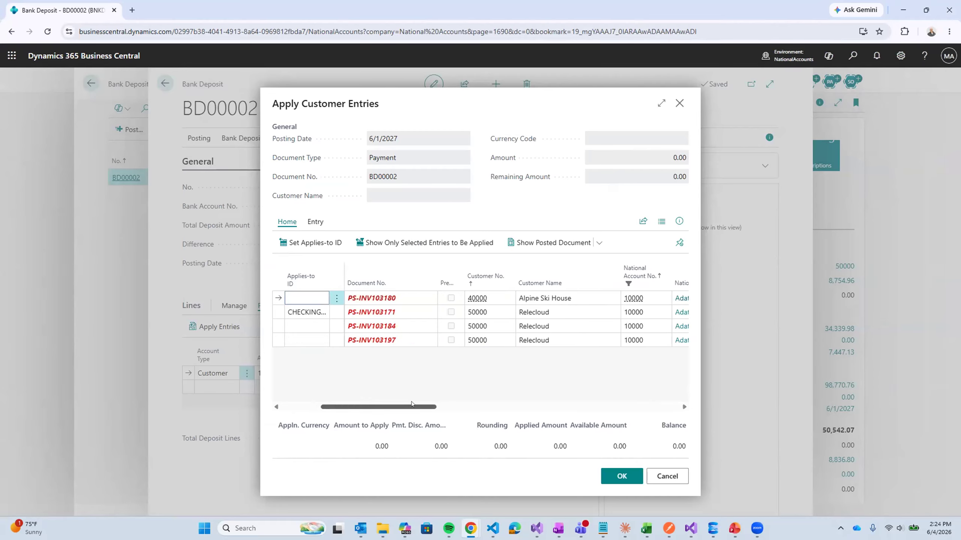
{"action": "left_click_drag", "start_coordinate": [407, 407], "coordinate": [374, 406]}
{"action": "left_click", "coordinate": [317, 327]}
{"action": "left_click", "coordinate": [311, 242]}
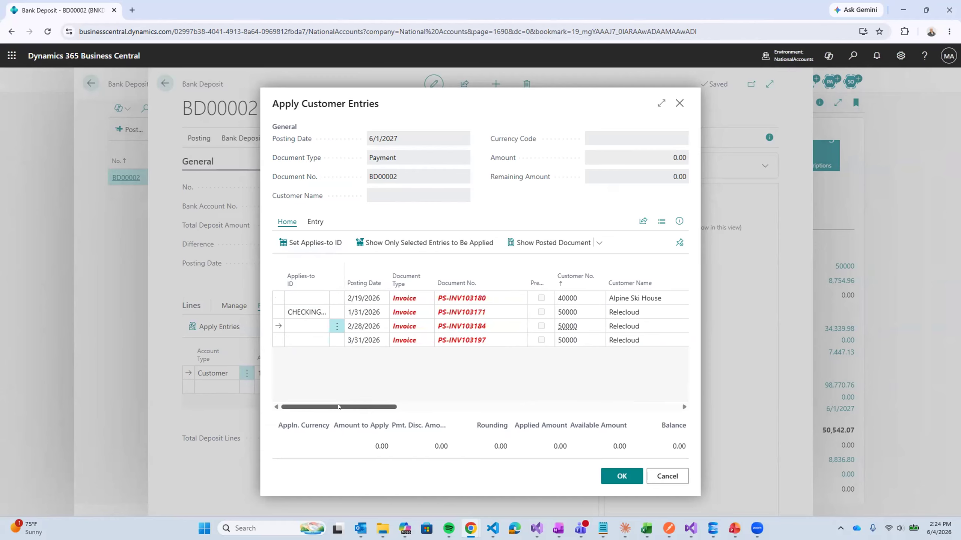
Set the Amount to Apply on Relecloud's 2/28/2026 invoice to 77.48
{"action": "scroll", "coordinate": [466, 398], "scroll_direction": "right", "scroll_amount": 3}
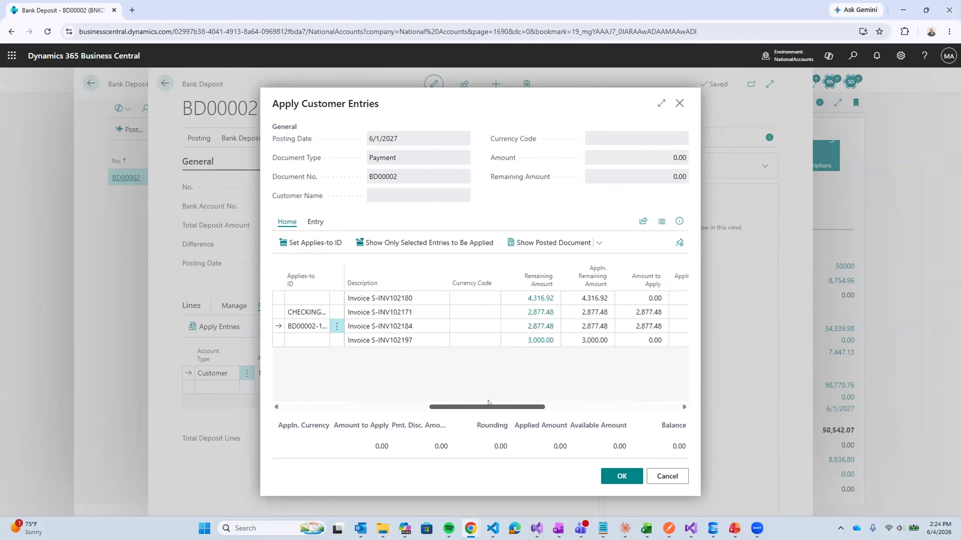
{"action": "scroll", "coordinate": [492, 403], "scroll_direction": "right", "scroll_amount": 3}
{"action": "left_click", "coordinate": [534, 325]}
{"action": "type", "text": "77.48"}
{"action": "key", "text": "Tab"}
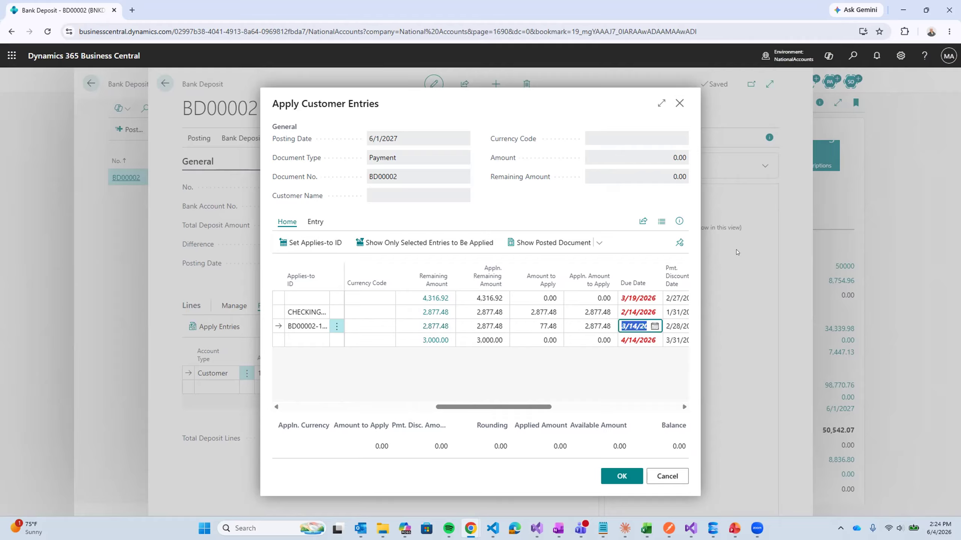
Accept the customer entry application and set the deposit's Total Deposit Amount to 77.48
{"action": "left_click", "coordinate": [620, 477]}
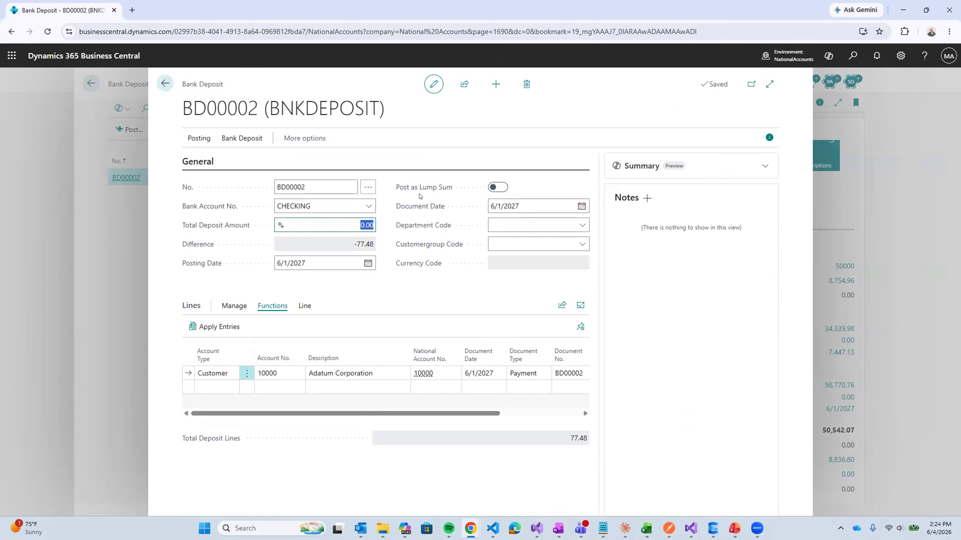
{"action": "type", "text": "77.48"}
{"action": "key", "text": "Tab"}
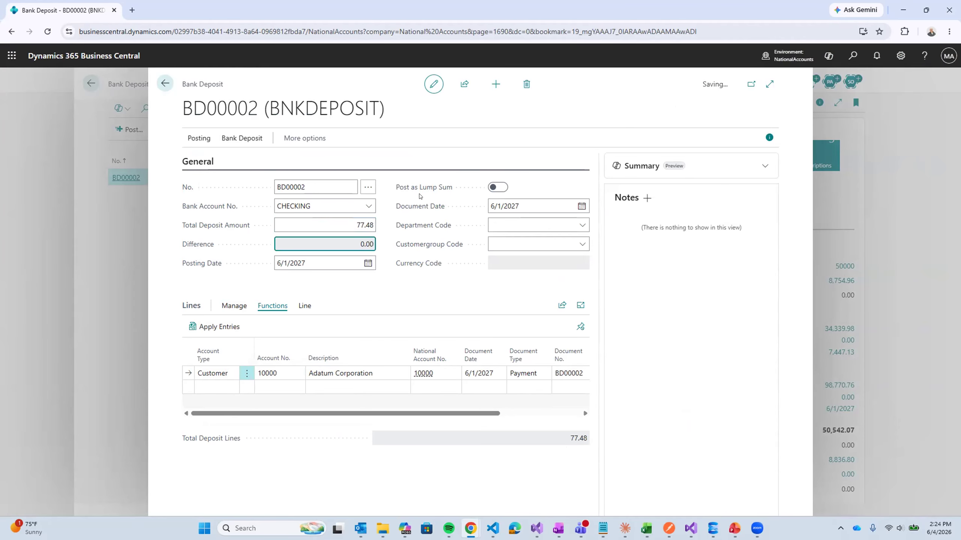
Post the bank deposit to the CHECKING bank account, view the posted document, and return to the customer list
{"action": "left_click", "coordinate": [196, 139]}
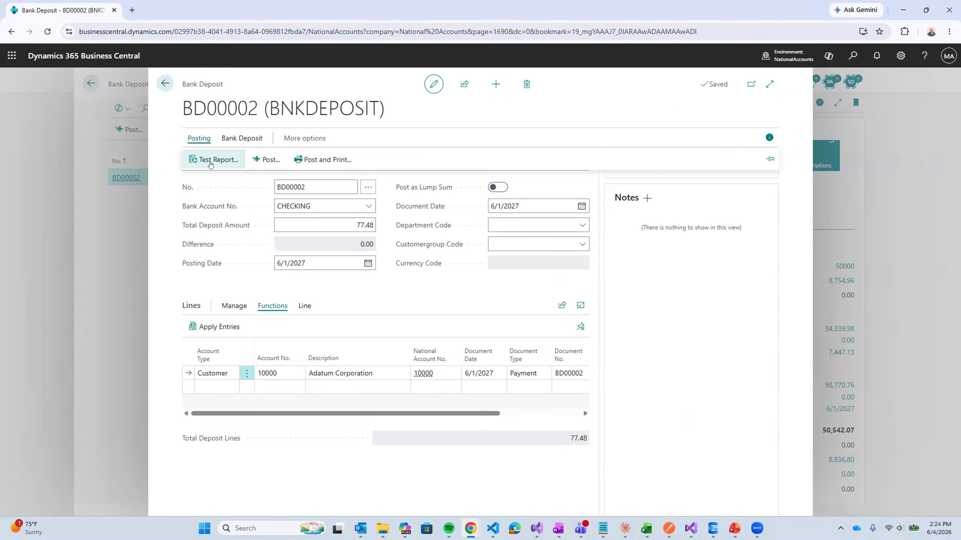
{"action": "left_click", "coordinate": [275, 163]}
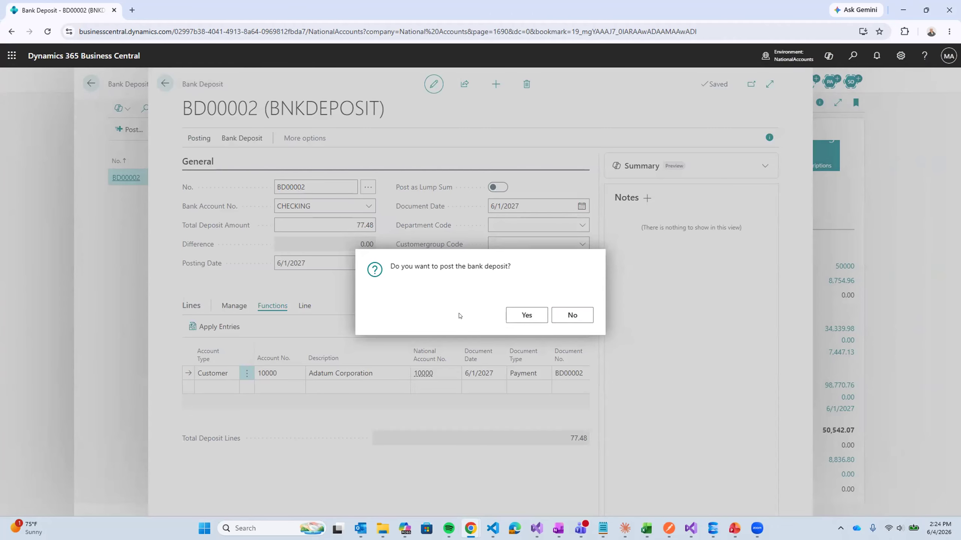
{"action": "left_click", "coordinate": [525, 315]}
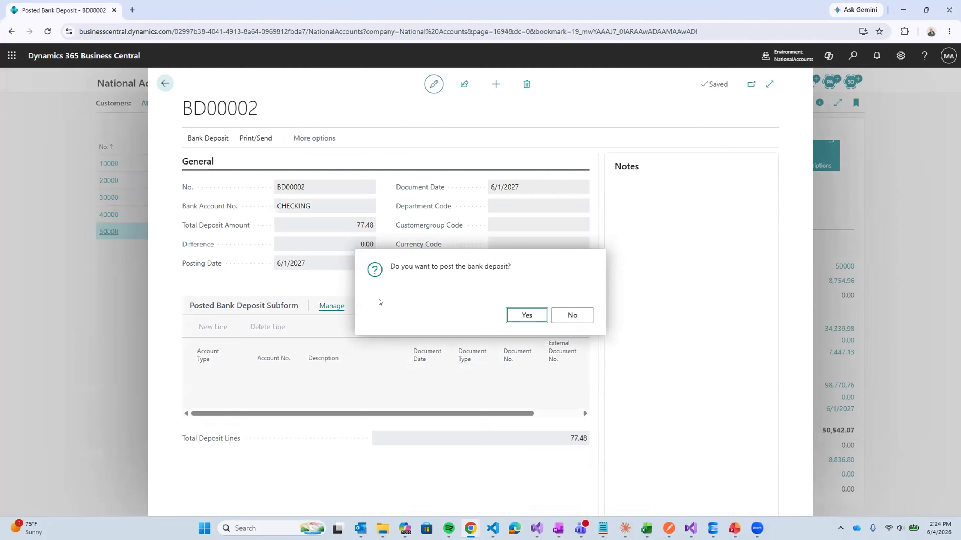
{"action": "left_click", "coordinate": [526, 315]}
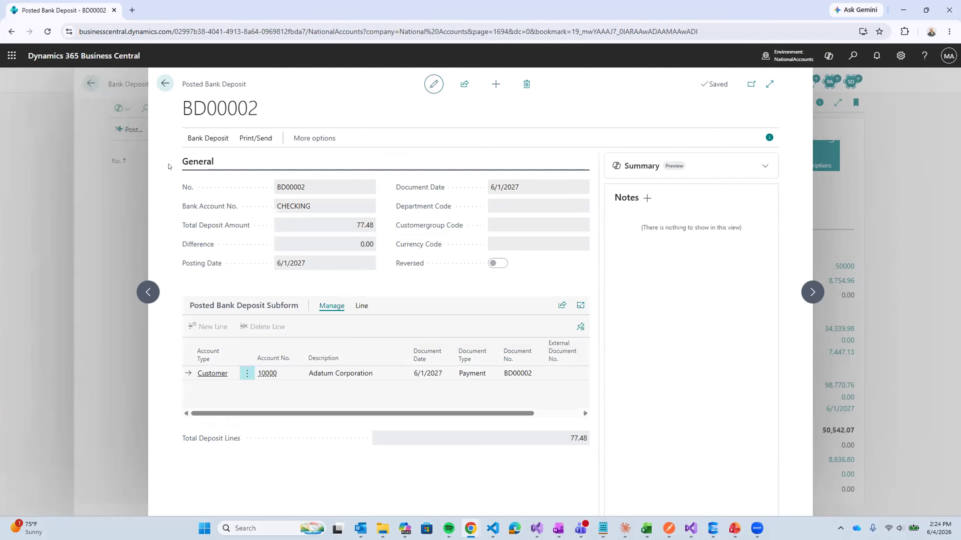
{"action": "left_click", "coordinate": [161, 81]}
{"action": "left_click", "coordinate": [212, 84]}
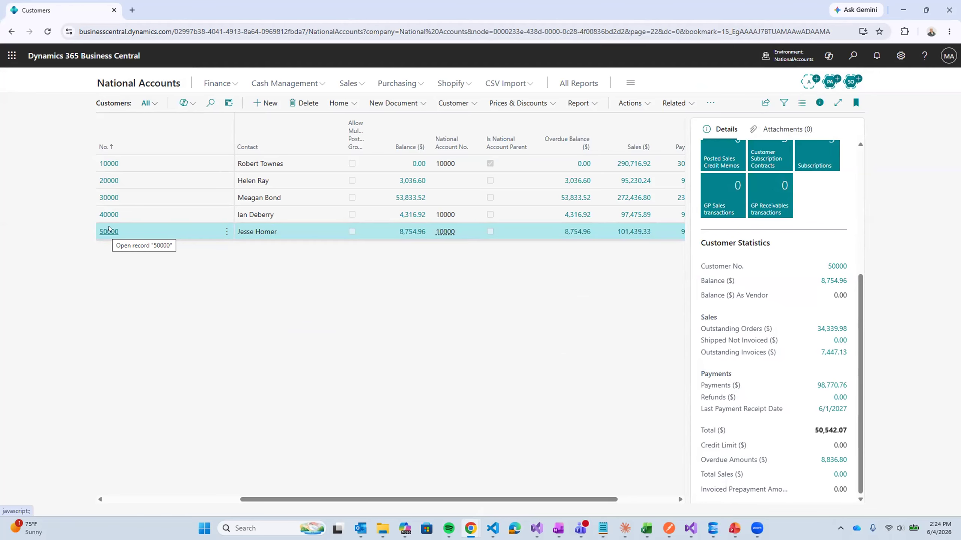
Open Alpine Ski House's customer card and review its customer ledger entries
{"action": "left_click", "coordinate": [109, 215]}
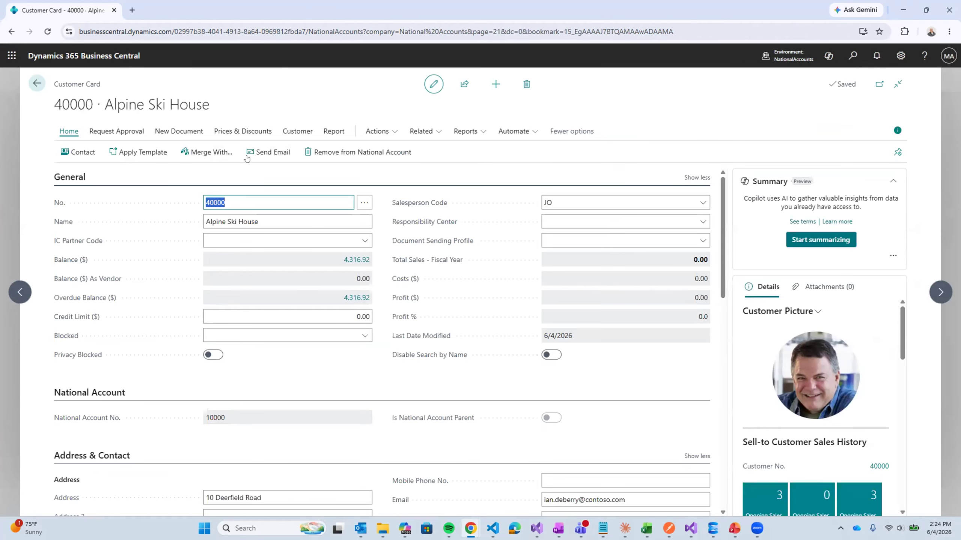
{"action": "left_click", "coordinate": [297, 131]}
{"action": "left_click", "coordinate": [97, 154]}
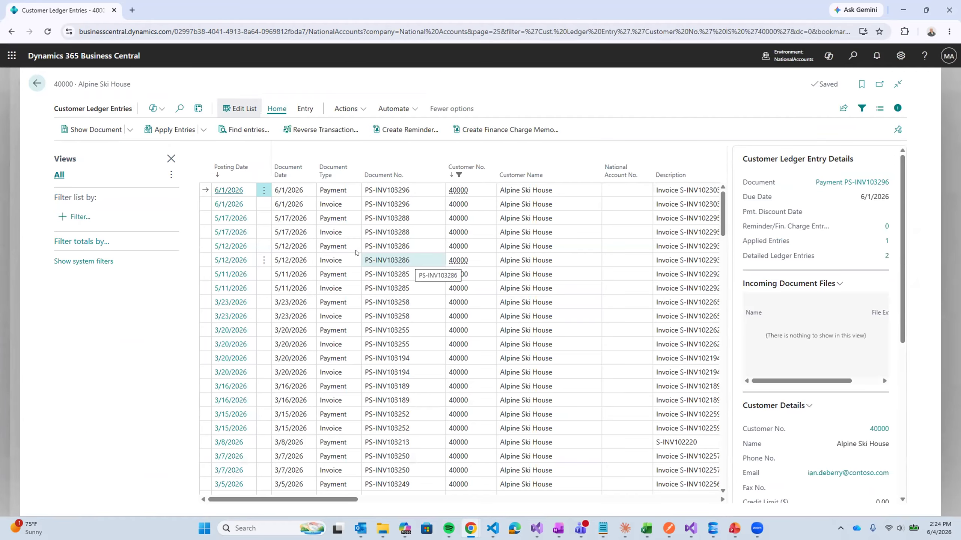
{"action": "left_click", "coordinate": [37, 84]}
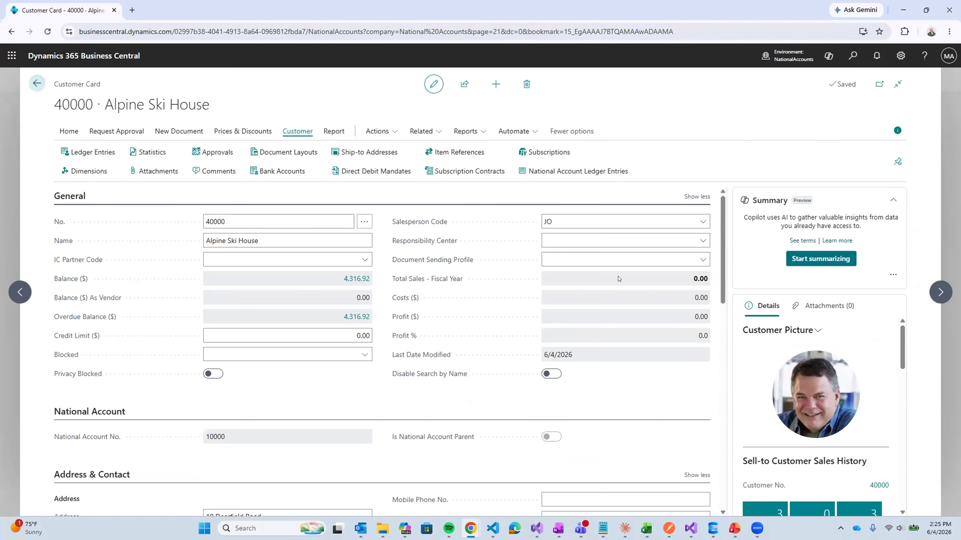
Switch to Relecloud's customer card and review the 6/1/2027 payments in its ledger entries, including National Account No., original and remaining amounts
{"action": "left_click", "coordinate": [932, 292]}
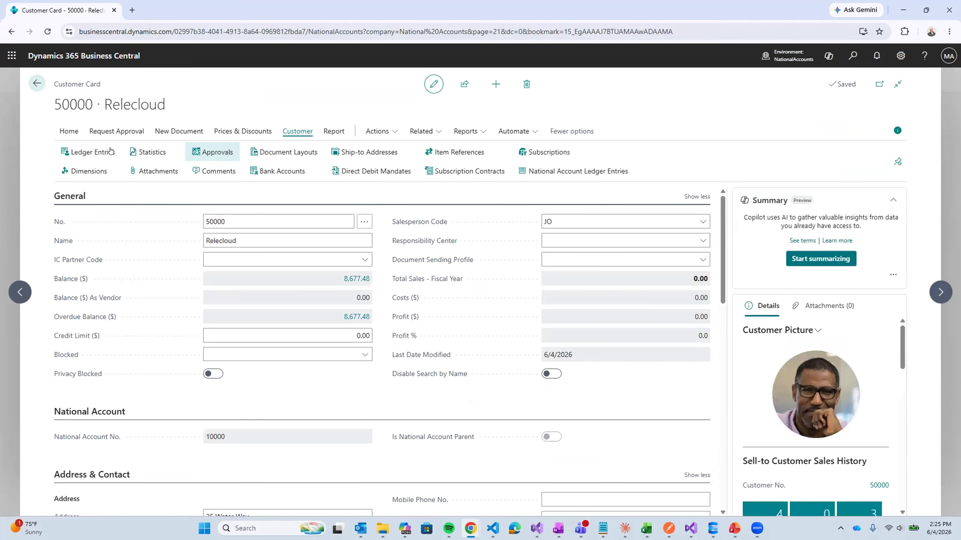
{"action": "left_click", "coordinate": [88, 152]}
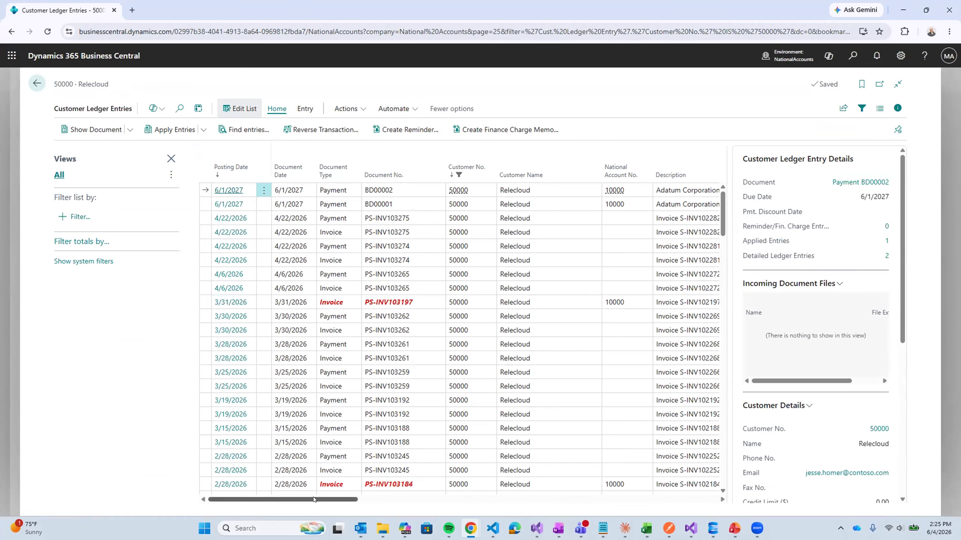
{"action": "scroll", "coordinate": [337, 500], "scroll_direction": "right", "scroll_amount": 1}
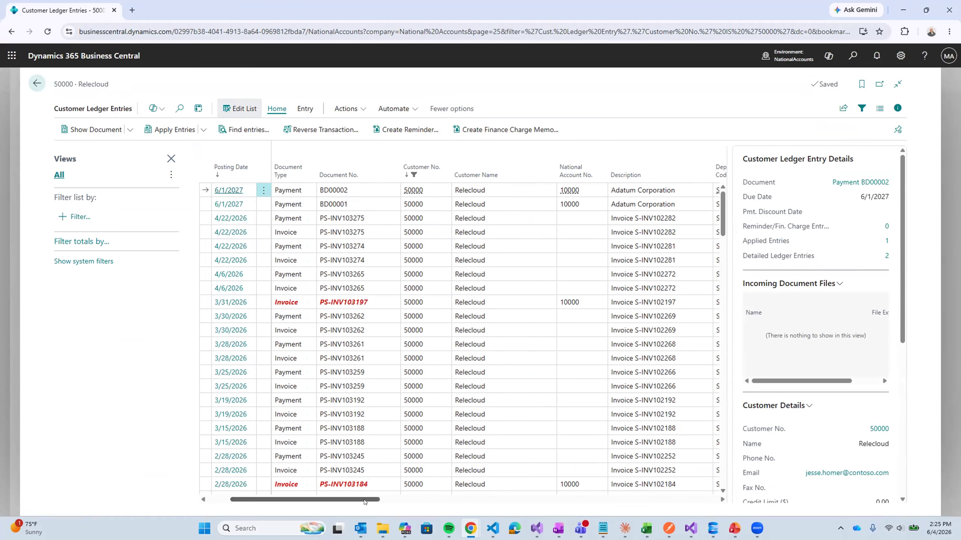
{"action": "scroll", "coordinate": [364, 501], "scroll_direction": "right", "scroll_amount": 6}
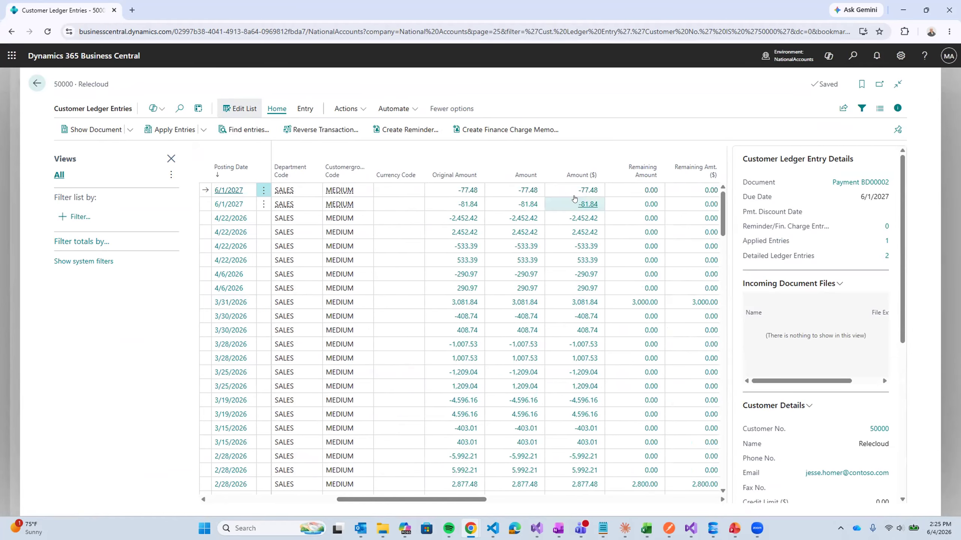
{"action": "scroll", "coordinate": [575, 196], "scroll_direction": "down", "scroll_amount": 1}
{"action": "scroll", "coordinate": [526, 276], "scroll_direction": "up", "scroll_amount": 1}
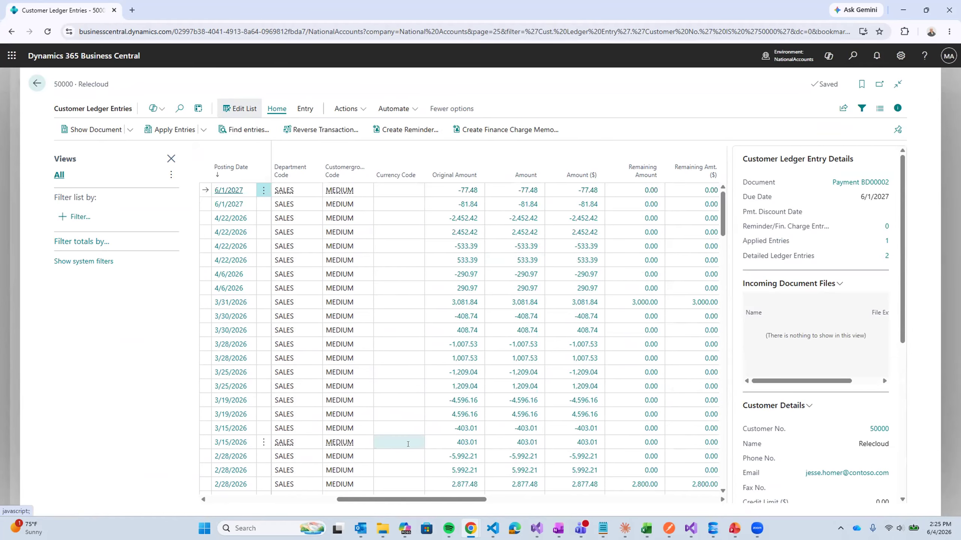
{"action": "scroll", "coordinate": [378, 499], "scroll_direction": "left", "scroll_amount": 3}
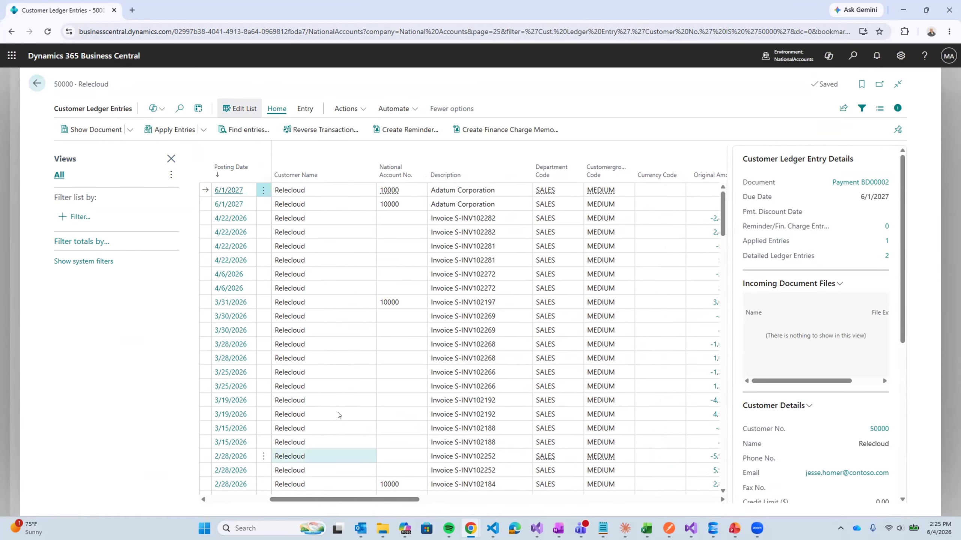
{"action": "left_click_drag", "start_coordinate": [349, 500], "coordinate": [216, 506]}
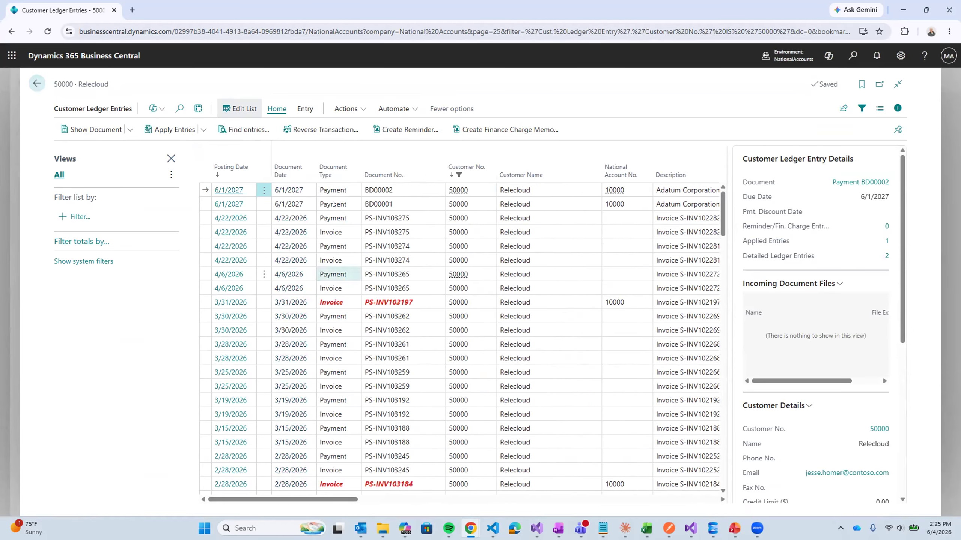
{"action": "left_click", "coordinate": [36, 83]}
Open Adatum Corporation's customer card and compare the amounts of its 6/1/2027 deposit entries in the customer ledger
{"action": "left_click", "coordinate": [37, 84]}
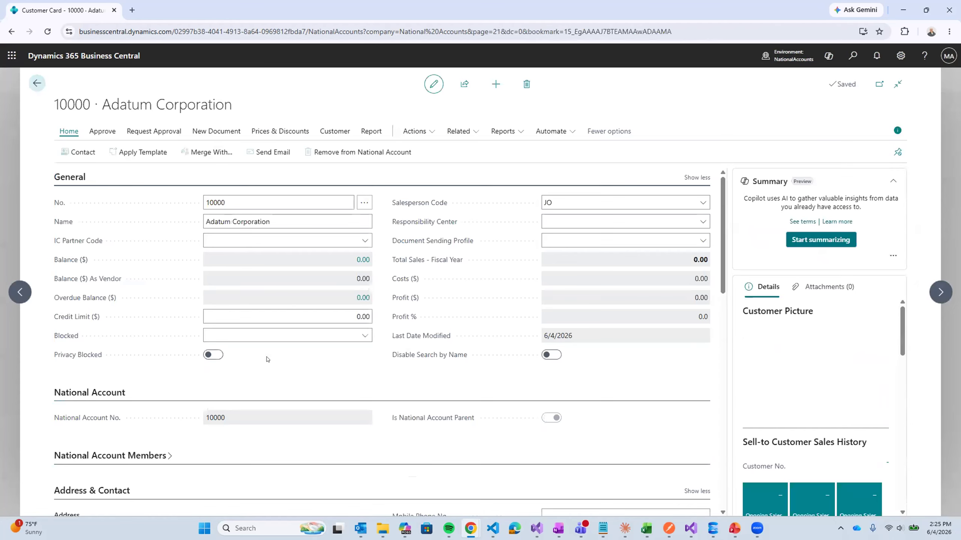
{"action": "left_click", "coordinate": [296, 131]}
{"action": "left_click", "coordinate": [83, 155]}
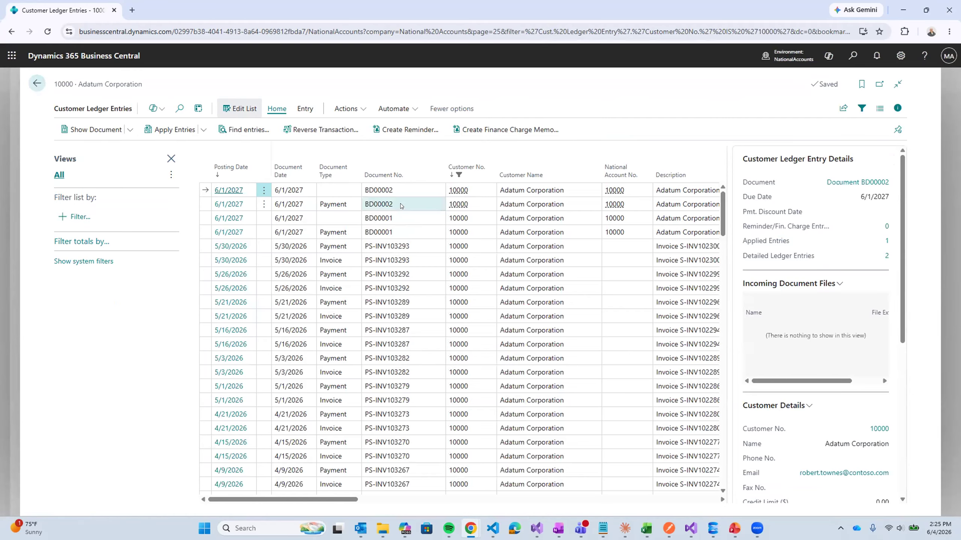
{"action": "left_click", "coordinate": [401, 206]}
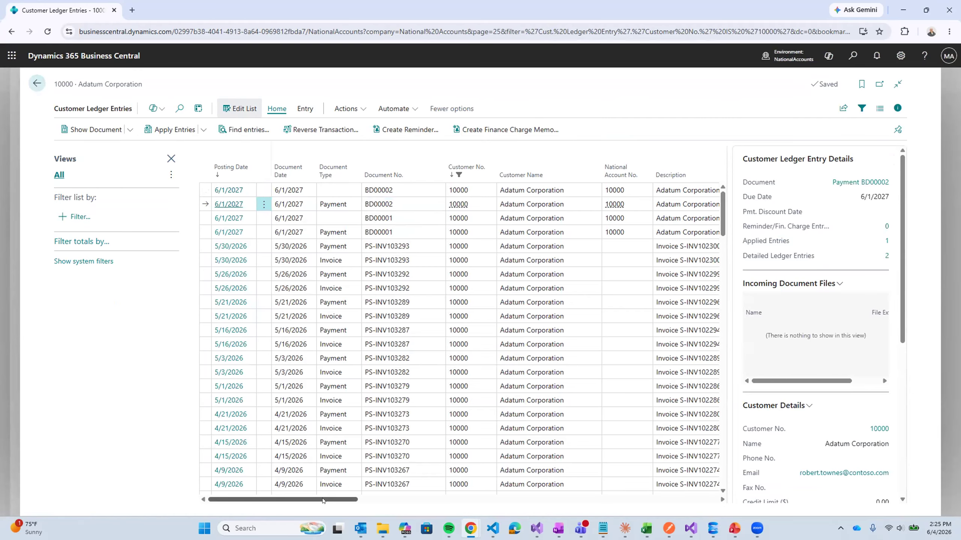
{"action": "left_click_drag", "start_coordinate": [362, 499], "coordinate": [461, 495]}
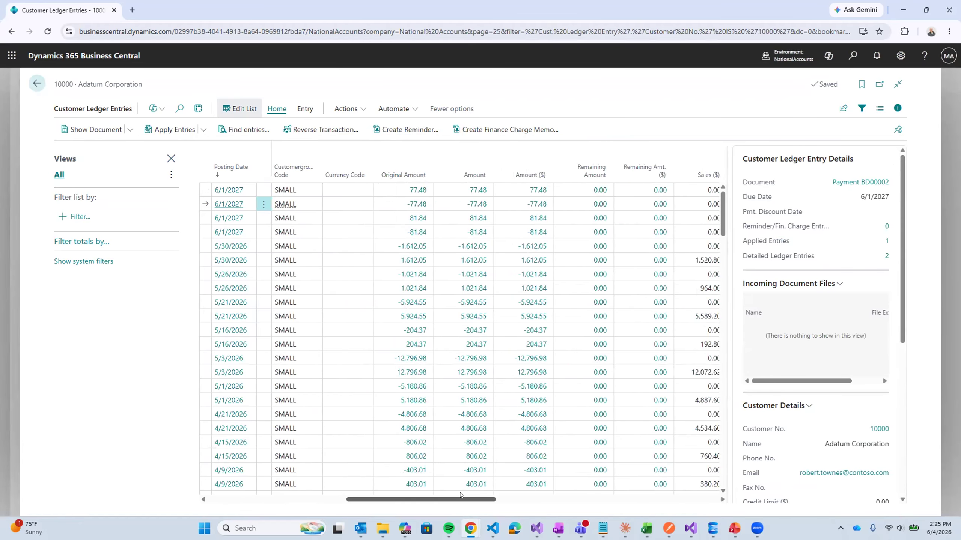
{"action": "left_click_drag", "start_coordinate": [403, 500], "coordinate": [258, 499]}
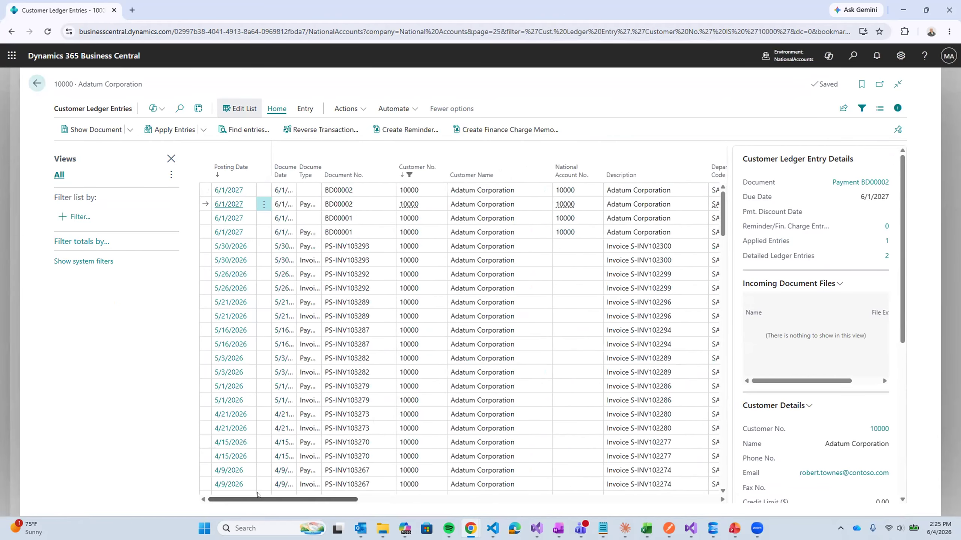
Find the entries related to Adatum Corporation's 6/1/2027 ledger entry without a document type and review its G/L entries' accounts and amounts
{"action": "left_click", "coordinate": [324, 190]}
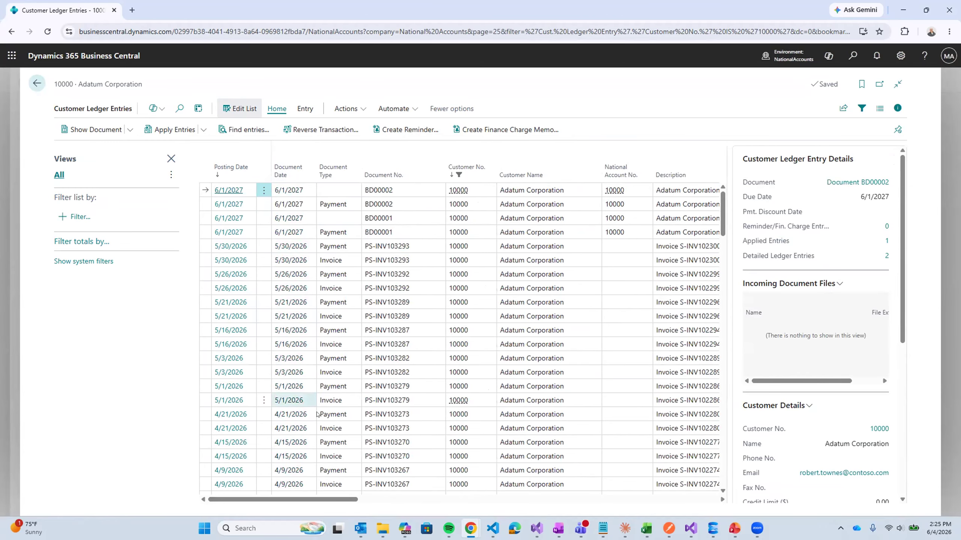
{"action": "left_click", "coordinate": [244, 129]}
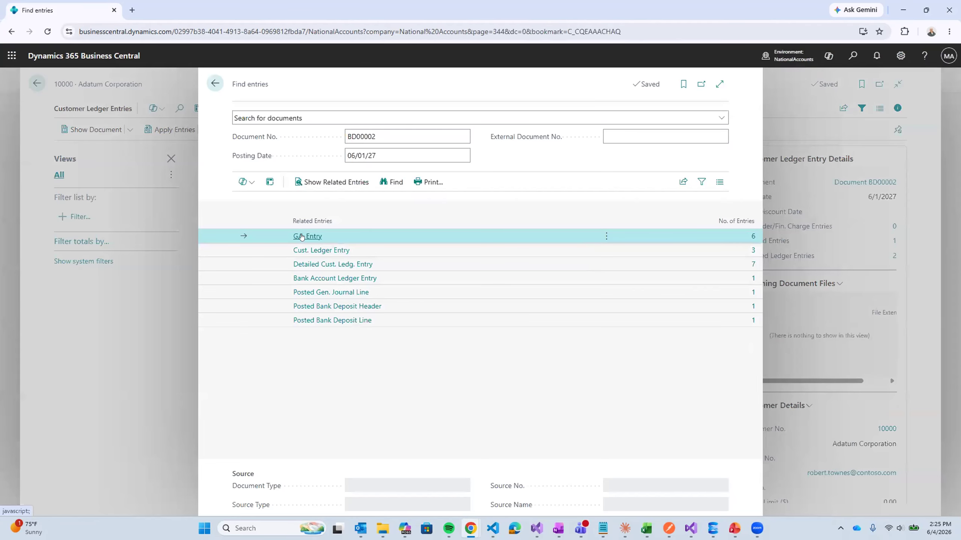
{"action": "left_click", "coordinate": [305, 236]}
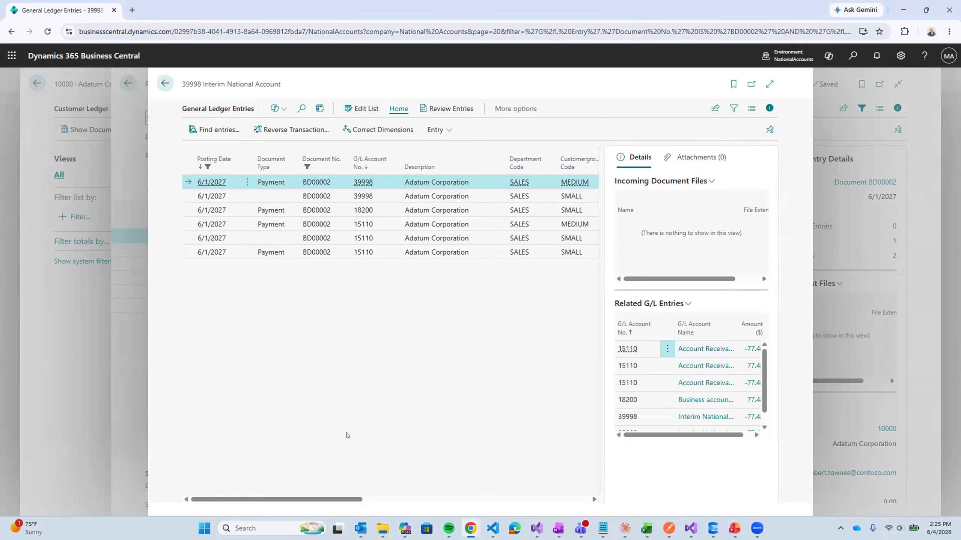
{"action": "key", "text": "ctrl+a"}
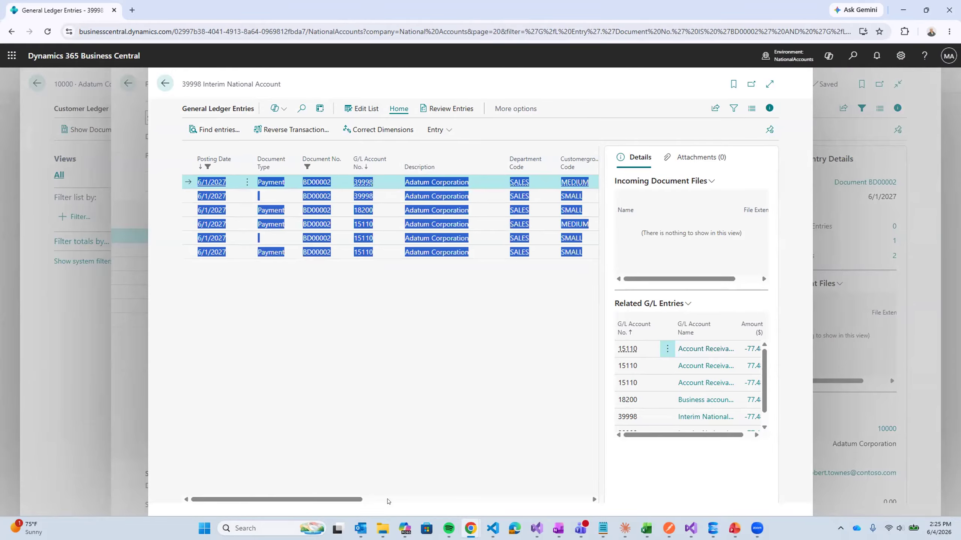
{"action": "scroll", "coordinate": [433, 493], "scroll_direction": "right", "scroll_amount": 5}
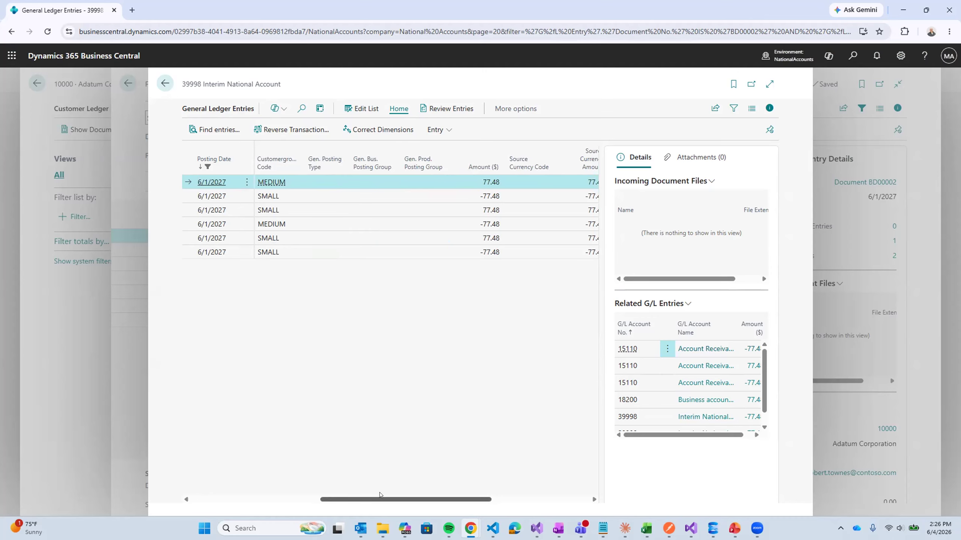
{"action": "left_click_drag", "start_coordinate": [348, 502], "coordinate": [220, 501]}
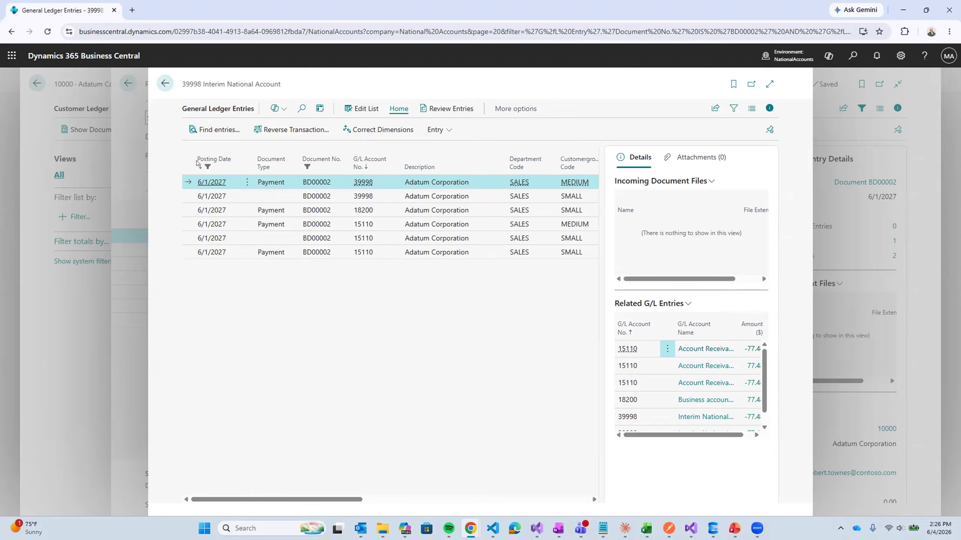
{"action": "left_click", "coordinate": [164, 83]}
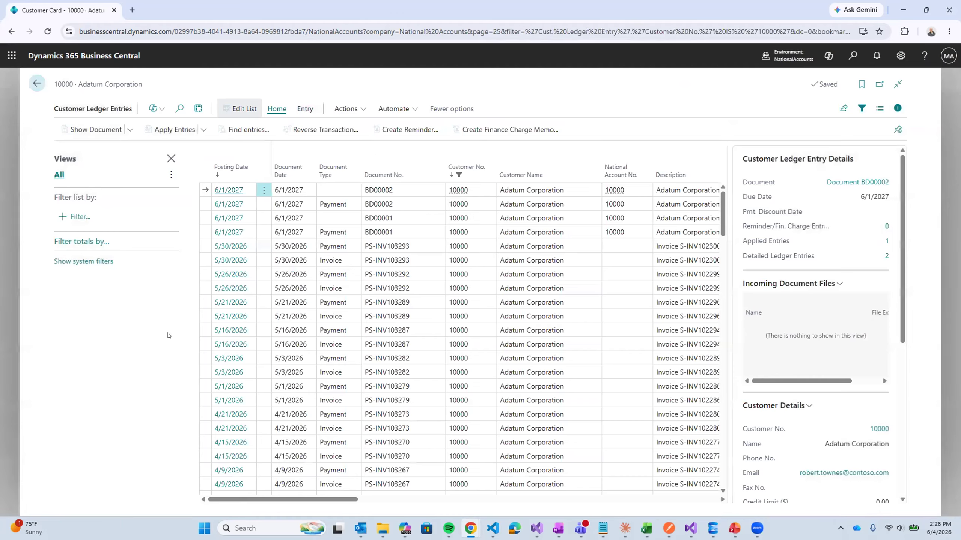
{"action": "left_click", "coordinate": [164, 339]}
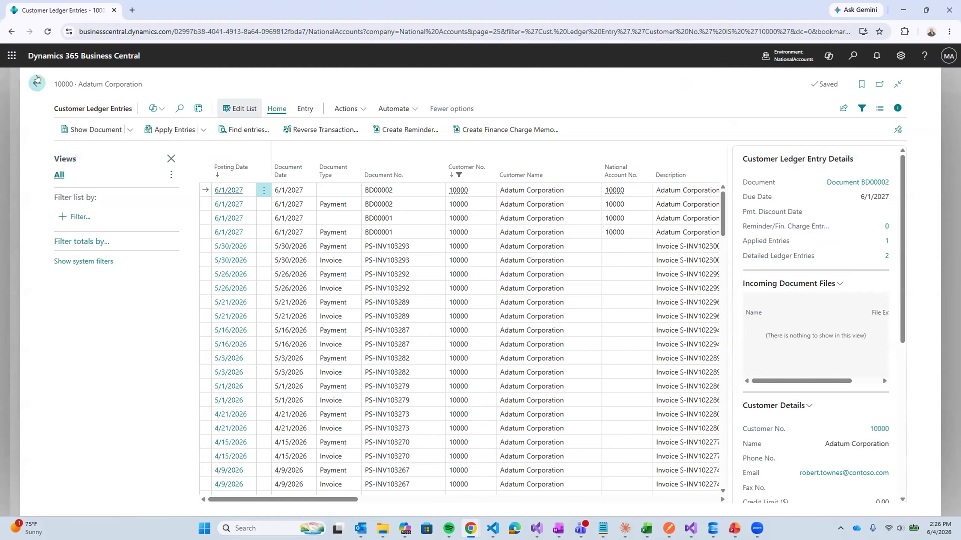
{"action": "left_click", "coordinate": [37, 84]}
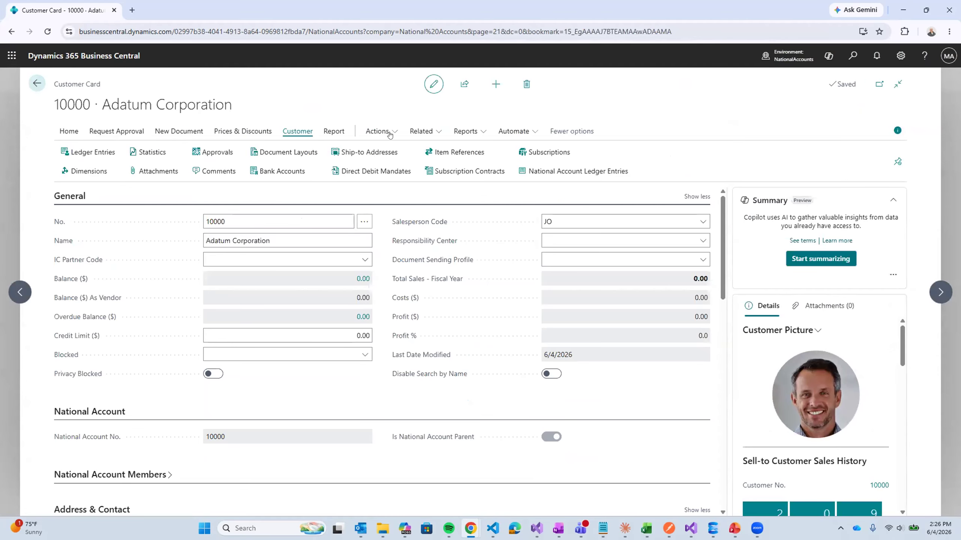
Look through the reports, actions and related records available for Adatum Corporation to locate the National Account Statement
{"action": "left_click", "coordinate": [466, 132]}
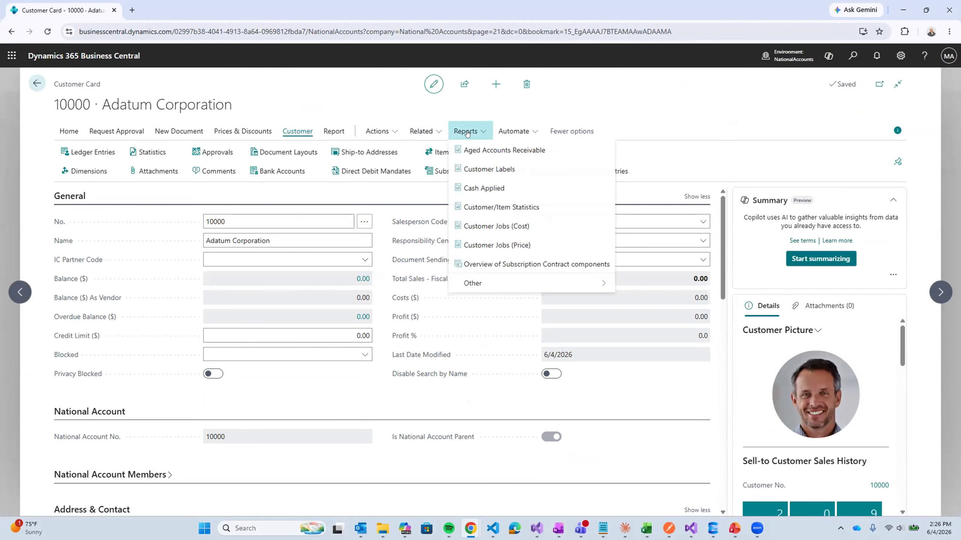
{"action": "mouse_move", "coordinate": [479, 278]}
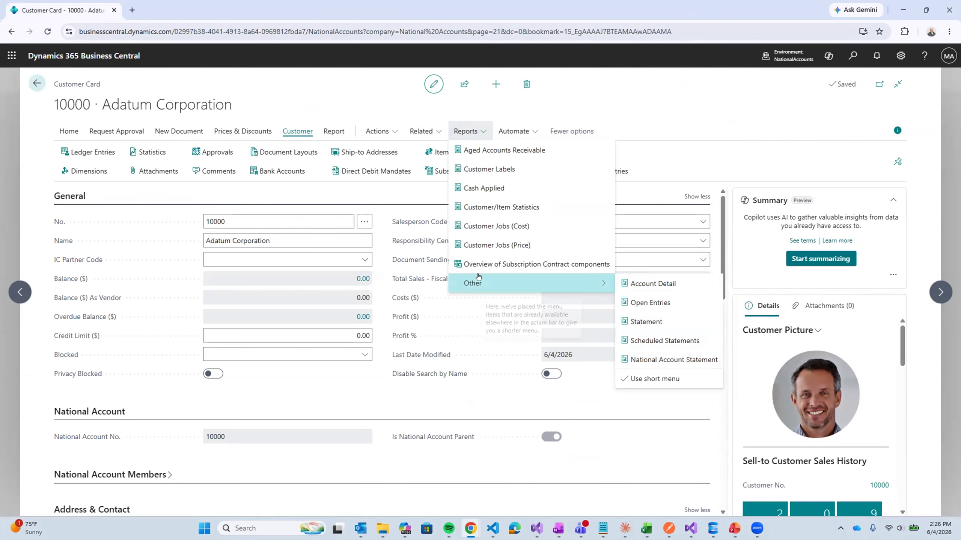
{"action": "left_click", "coordinate": [422, 132]}
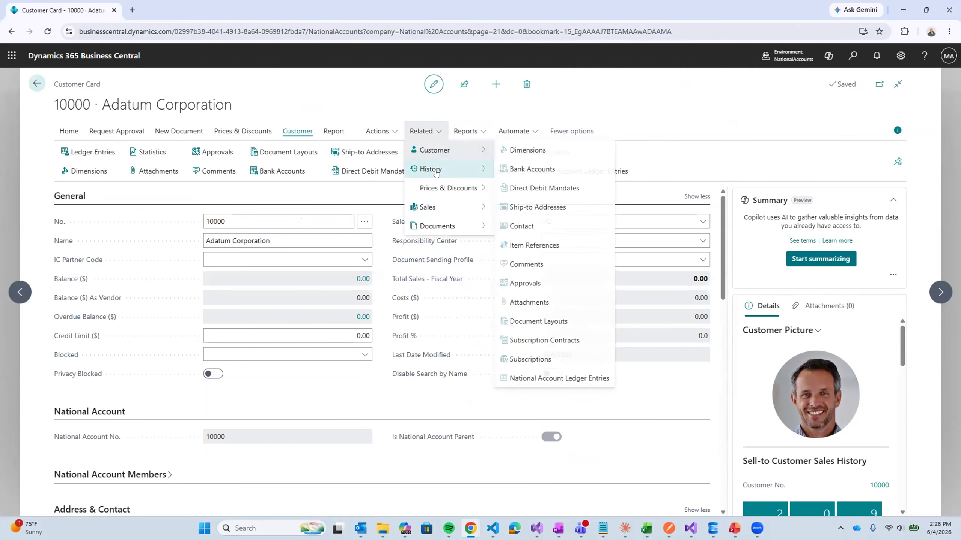
{"action": "mouse_move", "coordinate": [436, 173]}
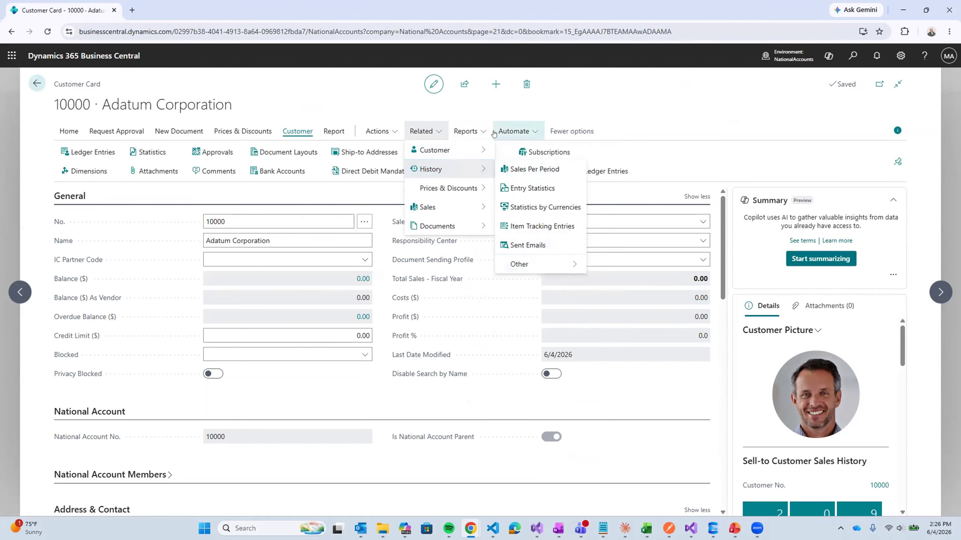
{"action": "left_click", "coordinate": [474, 133]}
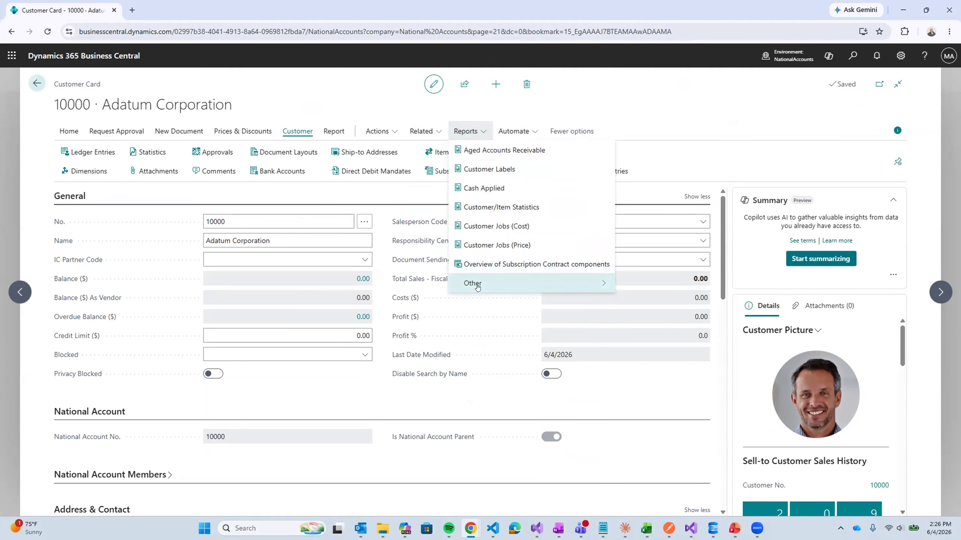
{"action": "mouse_move", "coordinate": [477, 288]}
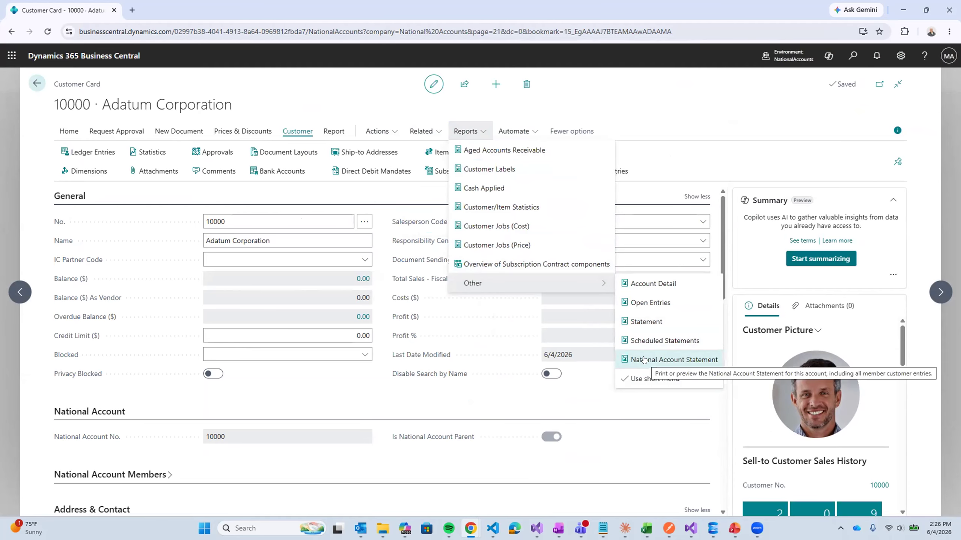
{"action": "left_click", "coordinate": [332, 131]}
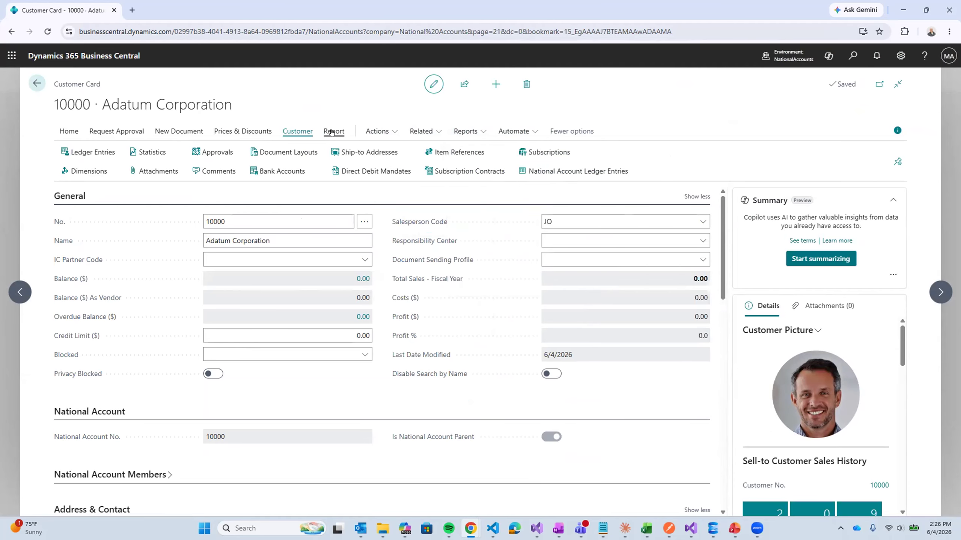
{"action": "left_click", "coordinate": [468, 132]}
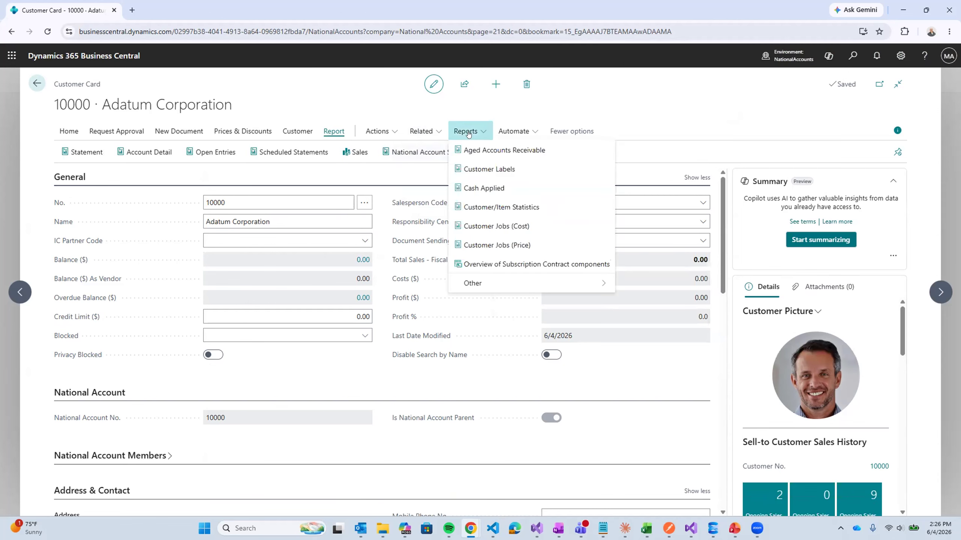
{"action": "left_click", "coordinate": [413, 132]}
{"action": "left_click", "coordinate": [413, 132]}
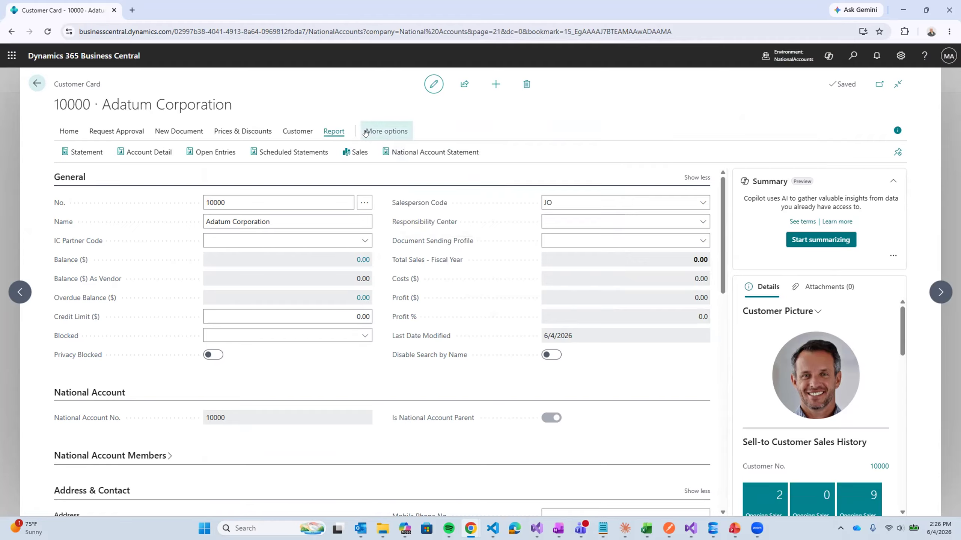
{"action": "left_click", "coordinate": [383, 132]}
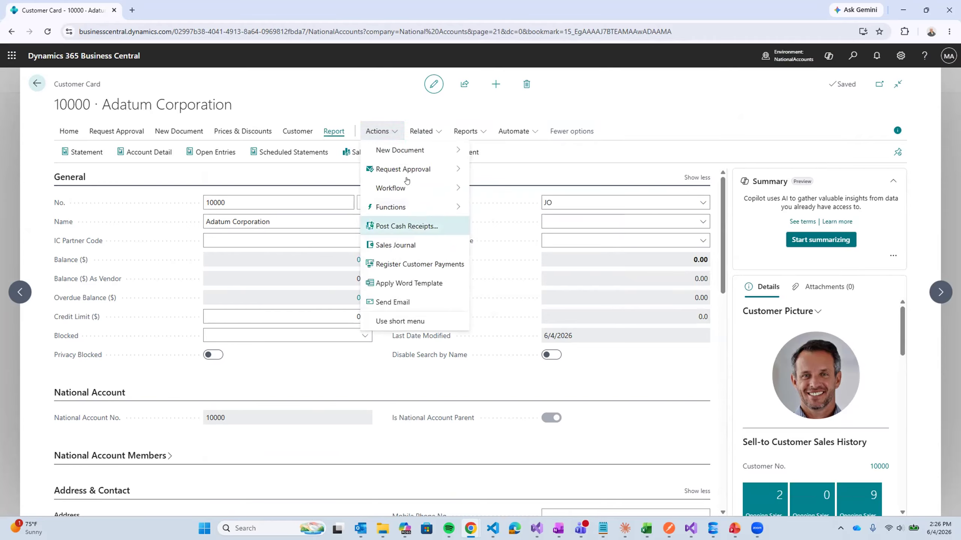
{"action": "left_click", "coordinate": [414, 132]}
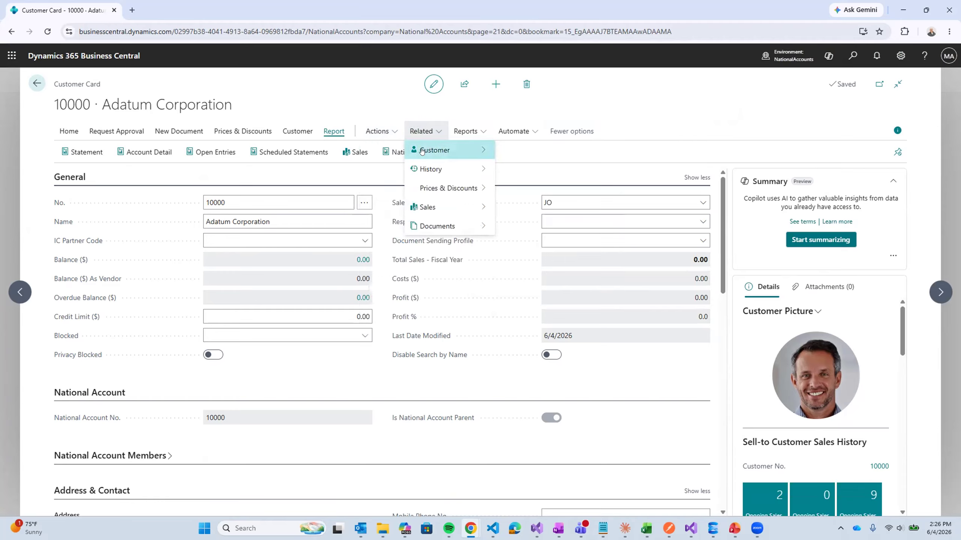
{"action": "left_click", "coordinate": [422, 169]}
{"action": "left_click", "coordinate": [422, 171]}
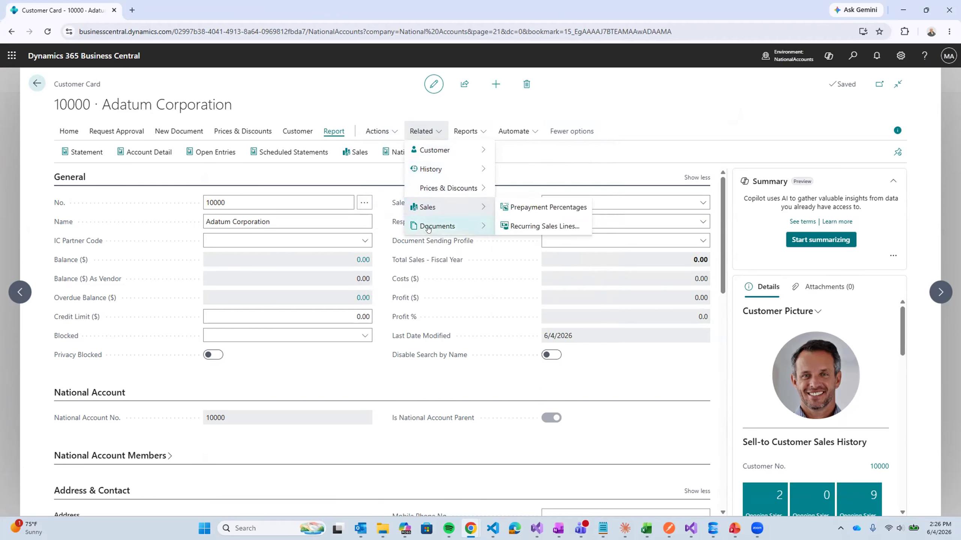
{"action": "left_click", "coordinate": [459, 132]}
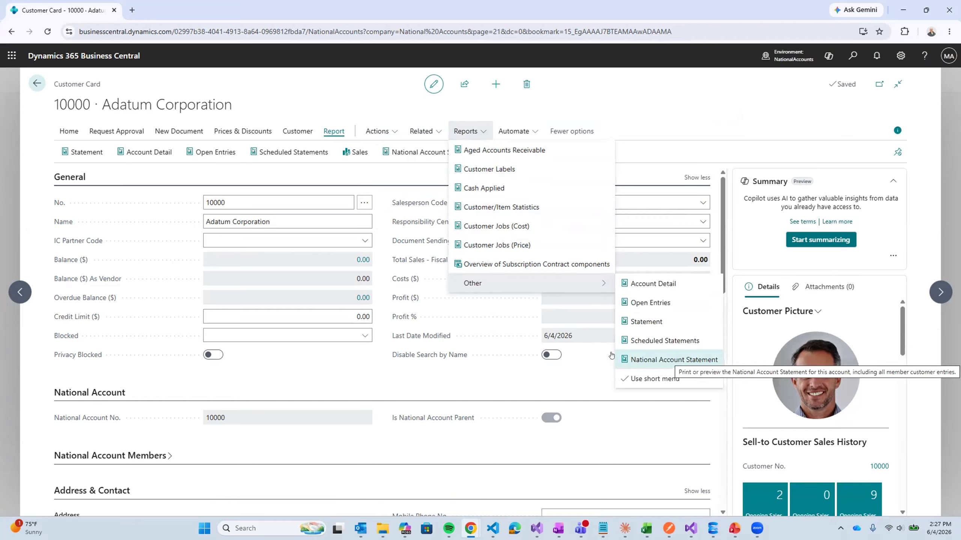
{"action": "left_click", "coordinate": [349, 100]}
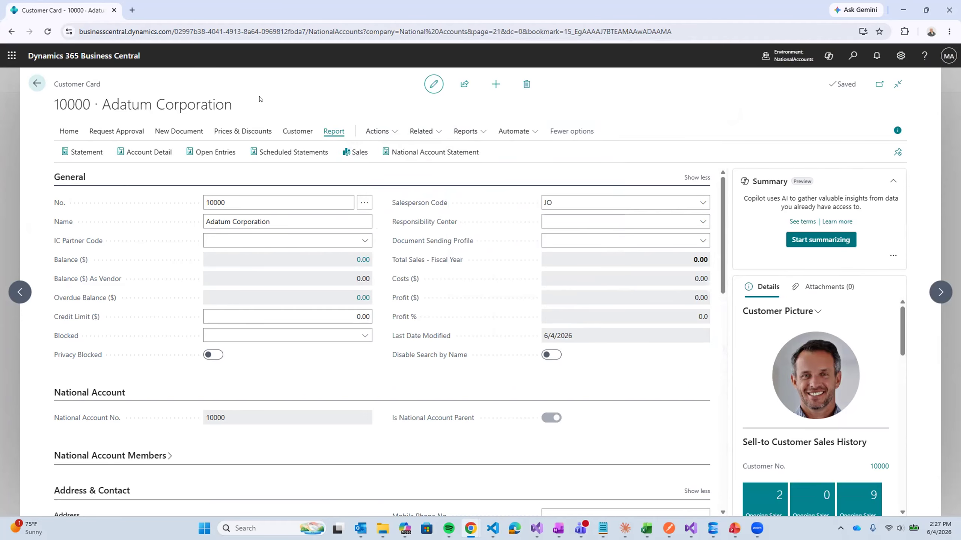
Try to run the National Account Statement report for Adatum Corporation
{"action": "left_click", "coordinate": [38, 90]}
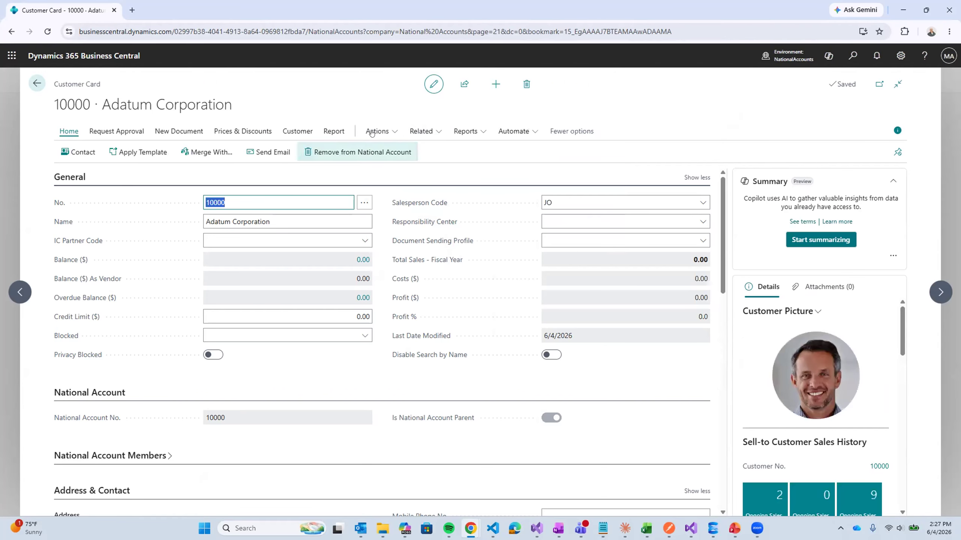
{"action": "left_click", "coordinate": [334, 131]}
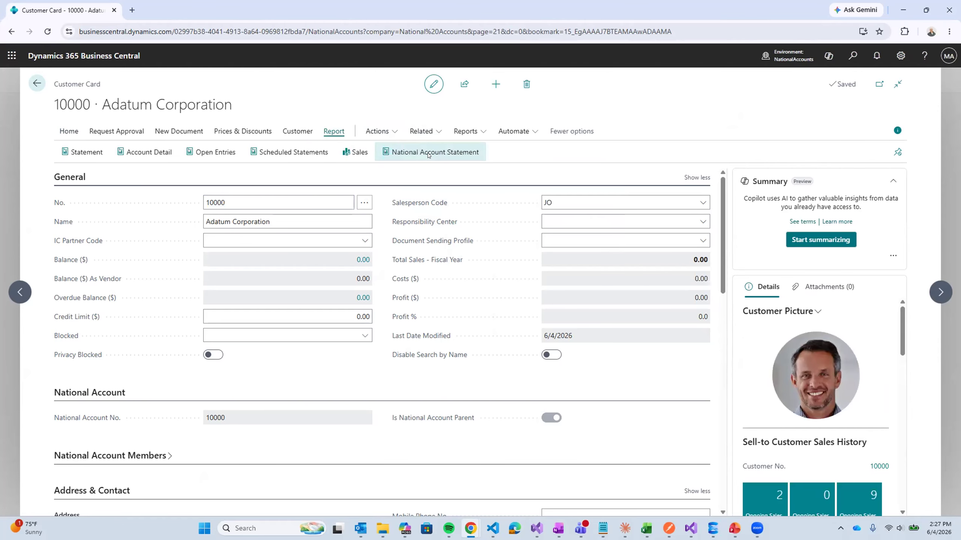
{"action": "left_click", "coordinate": [428, 153]}
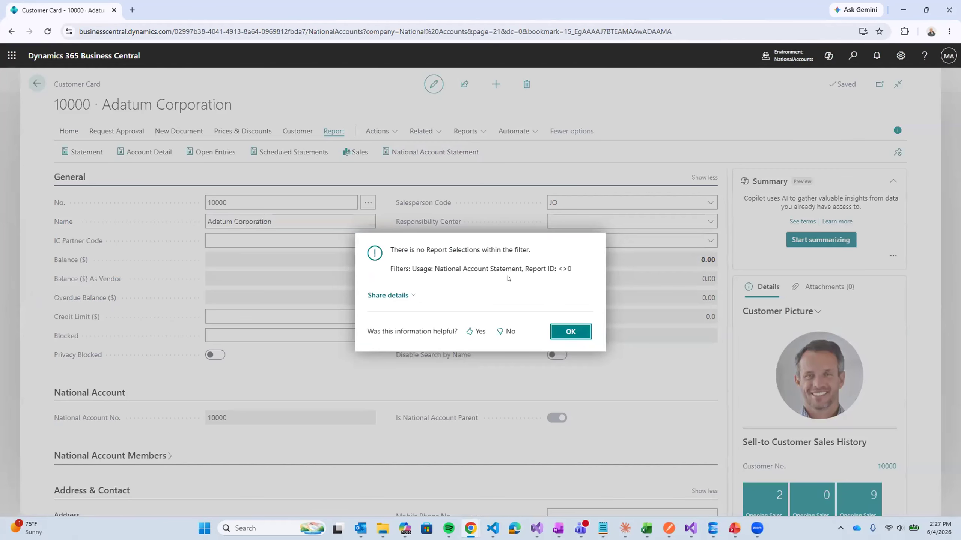
{"action": "key", "text": "Return"}
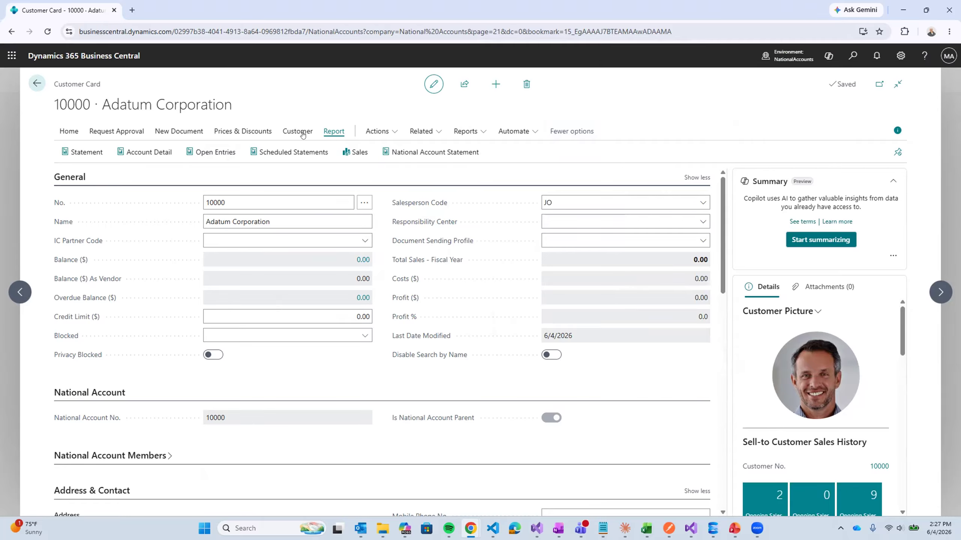
Return to the customer list to check its available reports and related customer records, and switch to PowerPoint
{"action": "left_click", "coordinate": [36, 84]}
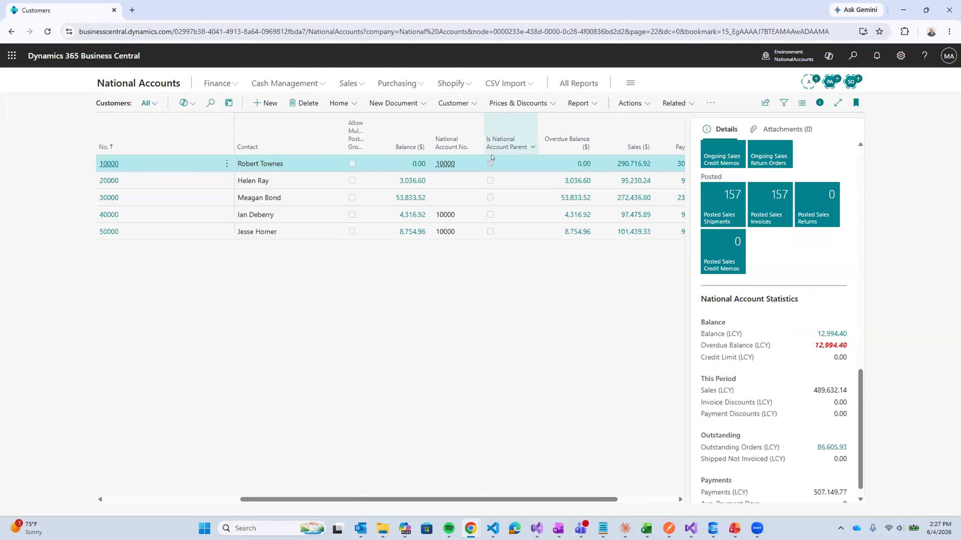
{"action": "left_click", "coordinate": [579, 103]}
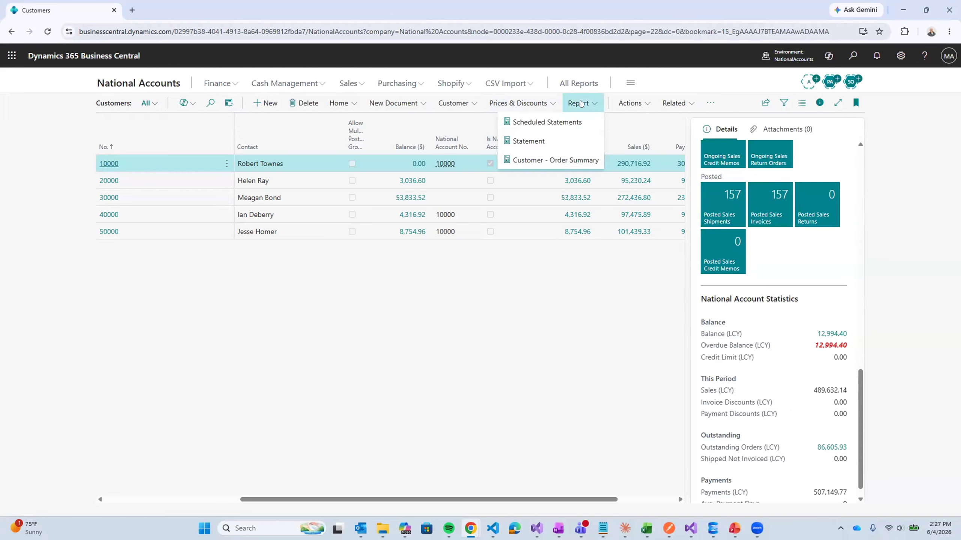
{"action": "left_click", "coordinate": [675, 103]}
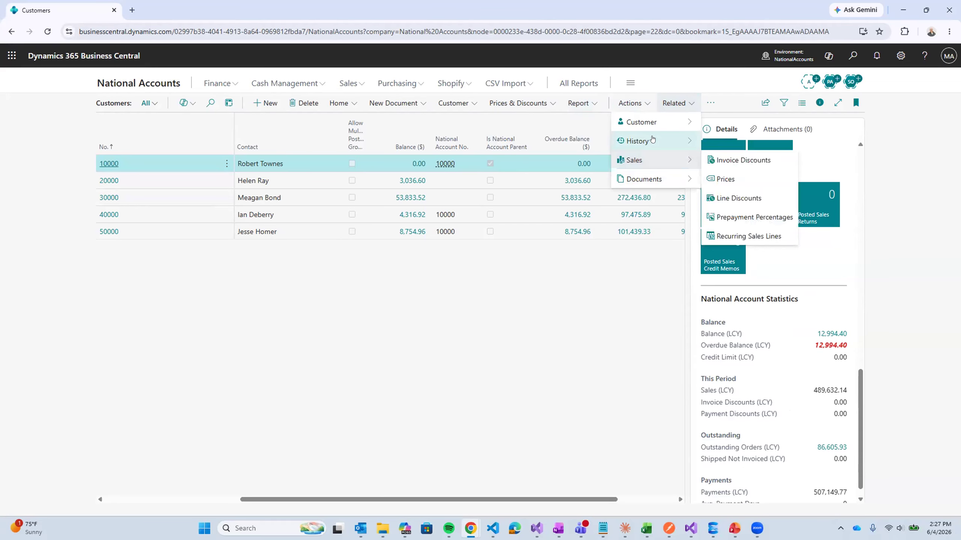
{"action": "mouse_move", "coordinate": [655, 123]}
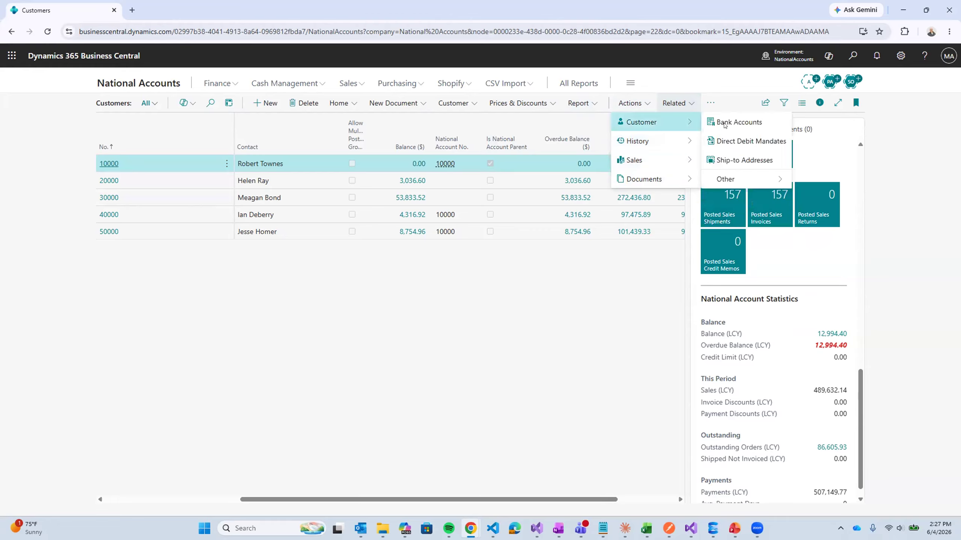
{"action": "key", "text": "alt+Tab"}
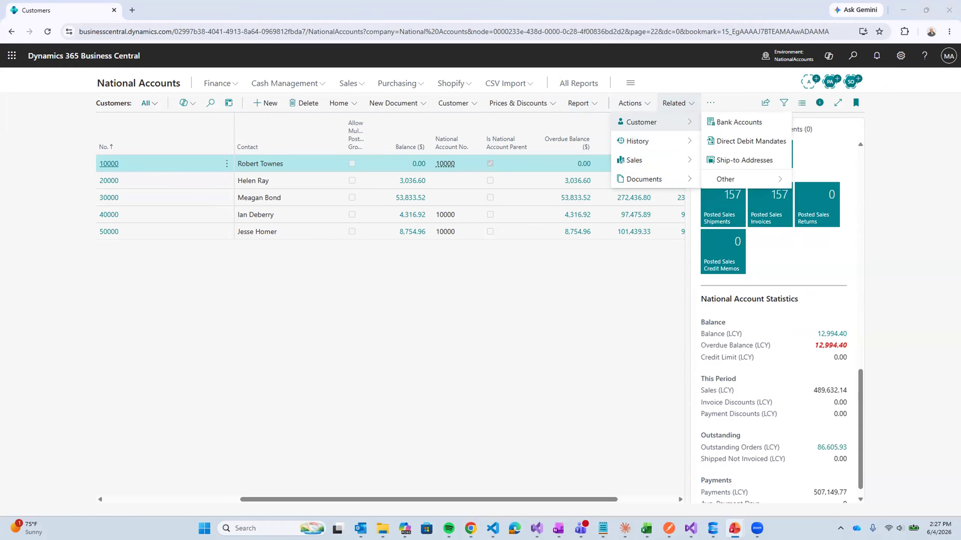